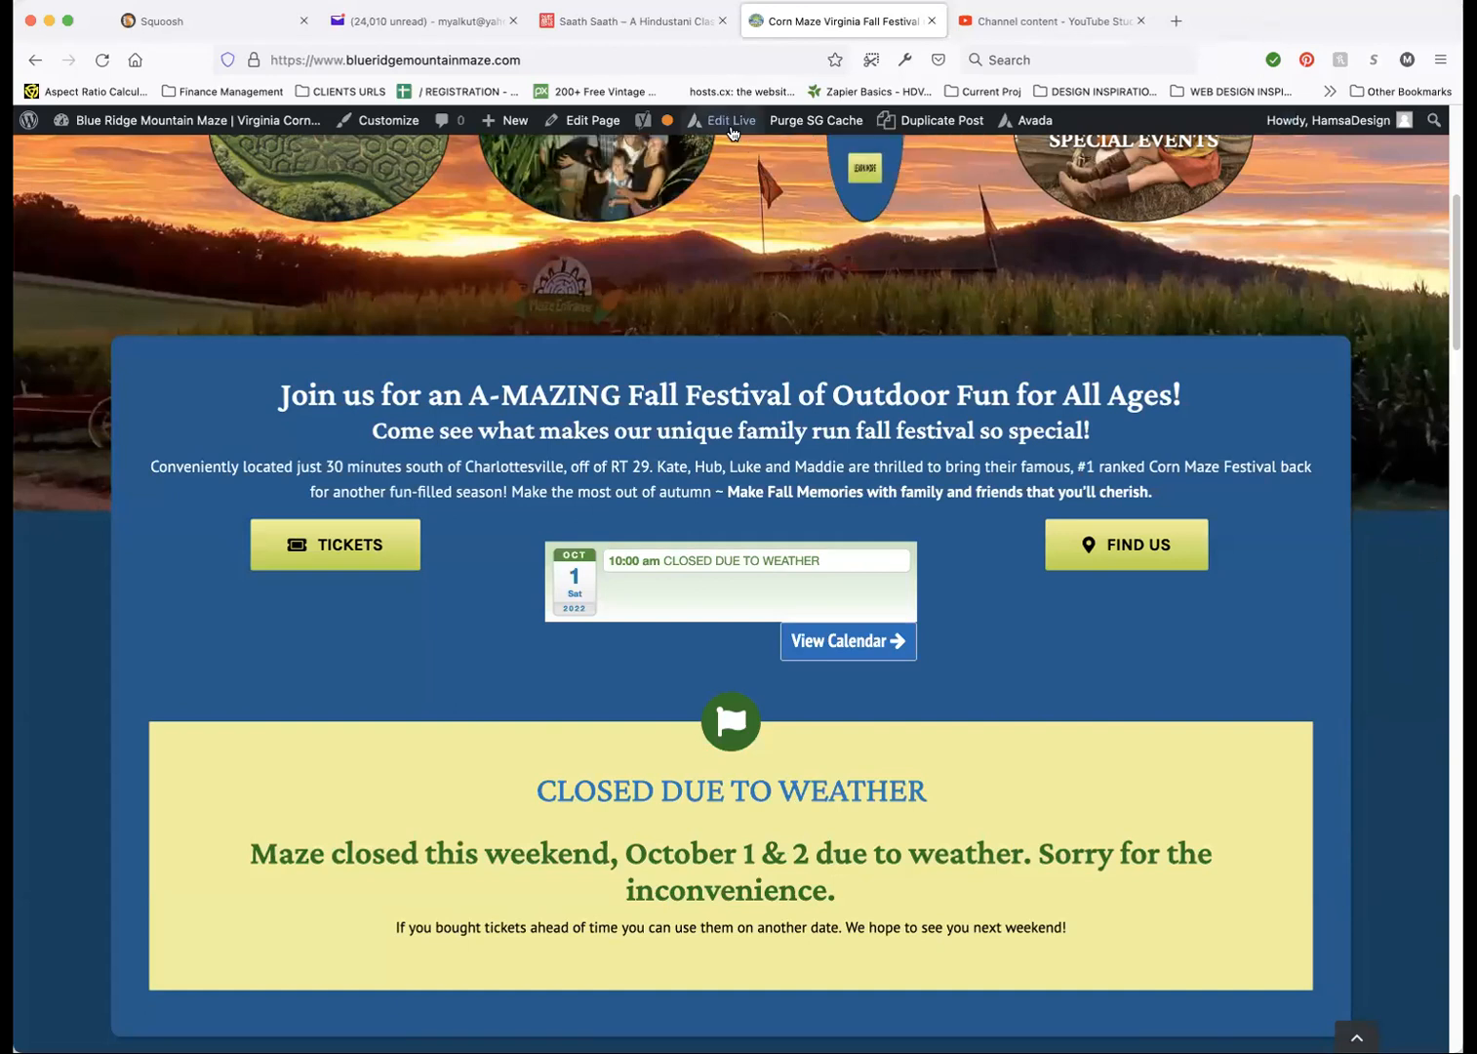
Open the home page for live editing and bring up the options of the yellow weather-closure content box.
mouse_move(732, 131)
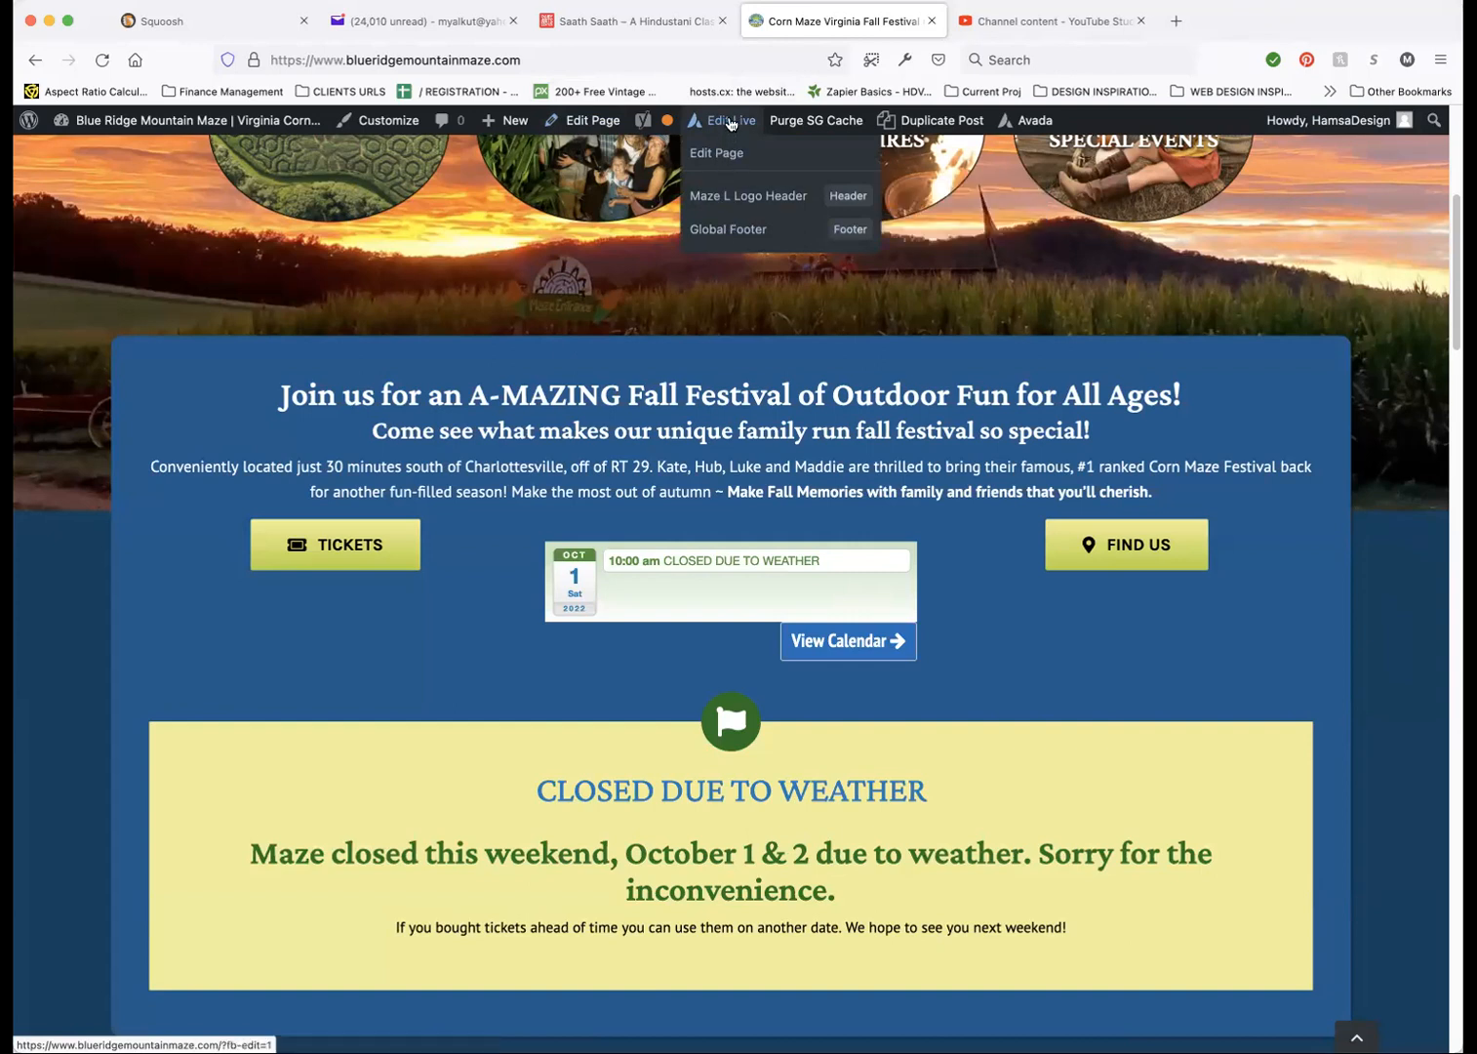
left_click(730, 123)
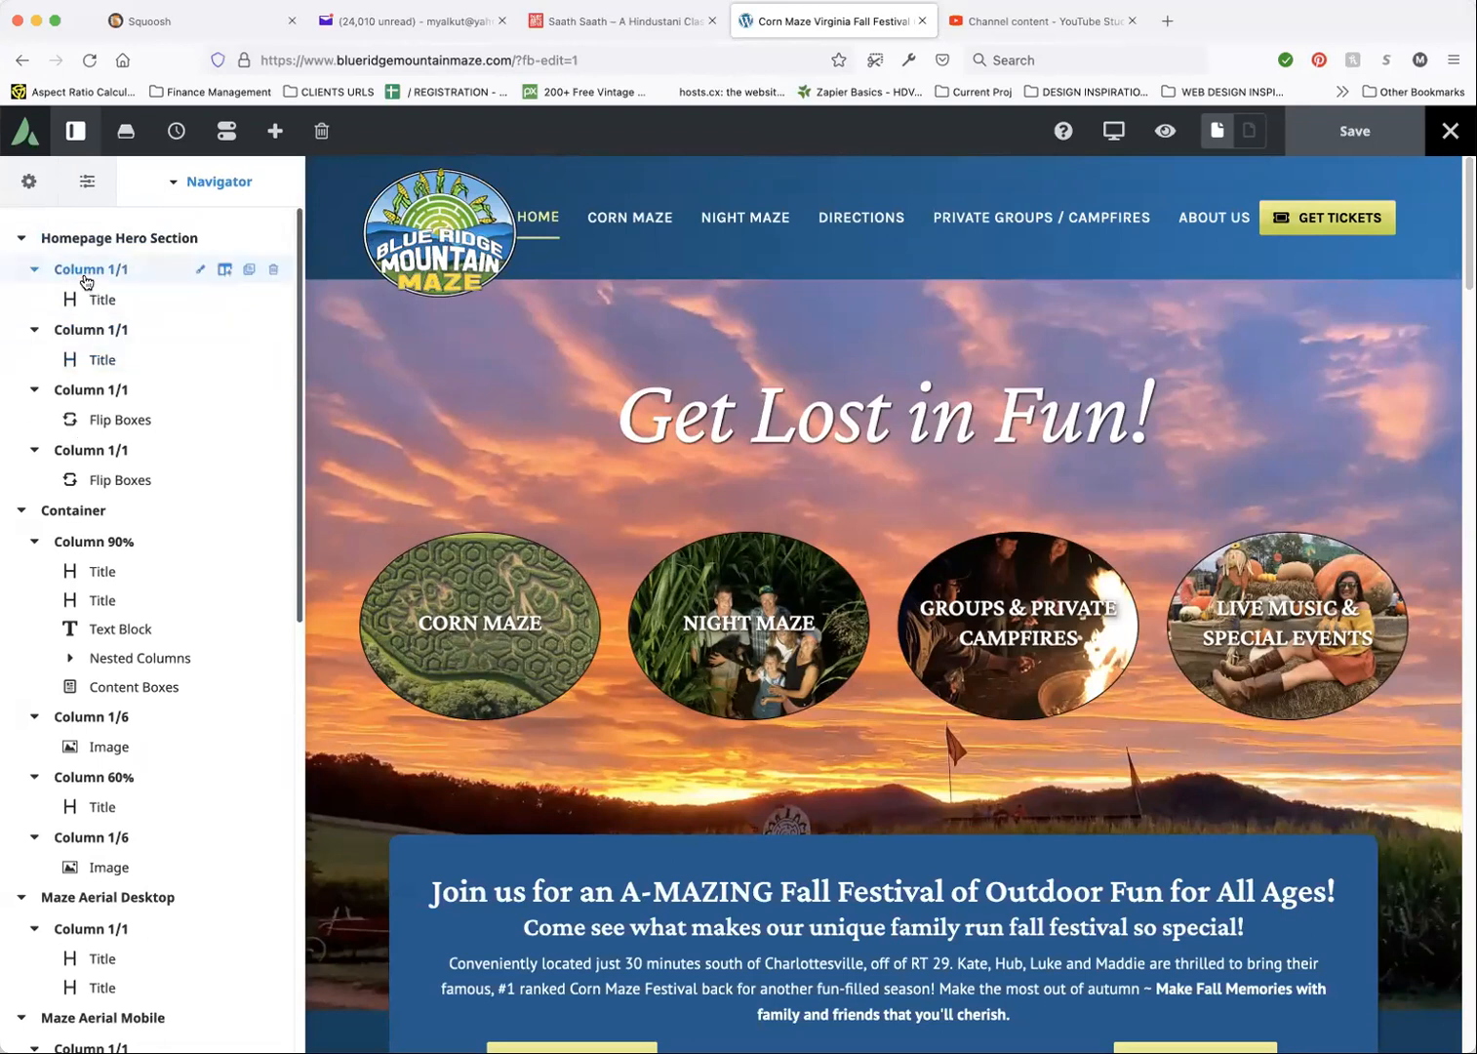
scroll(1210, 834, "down", 2)
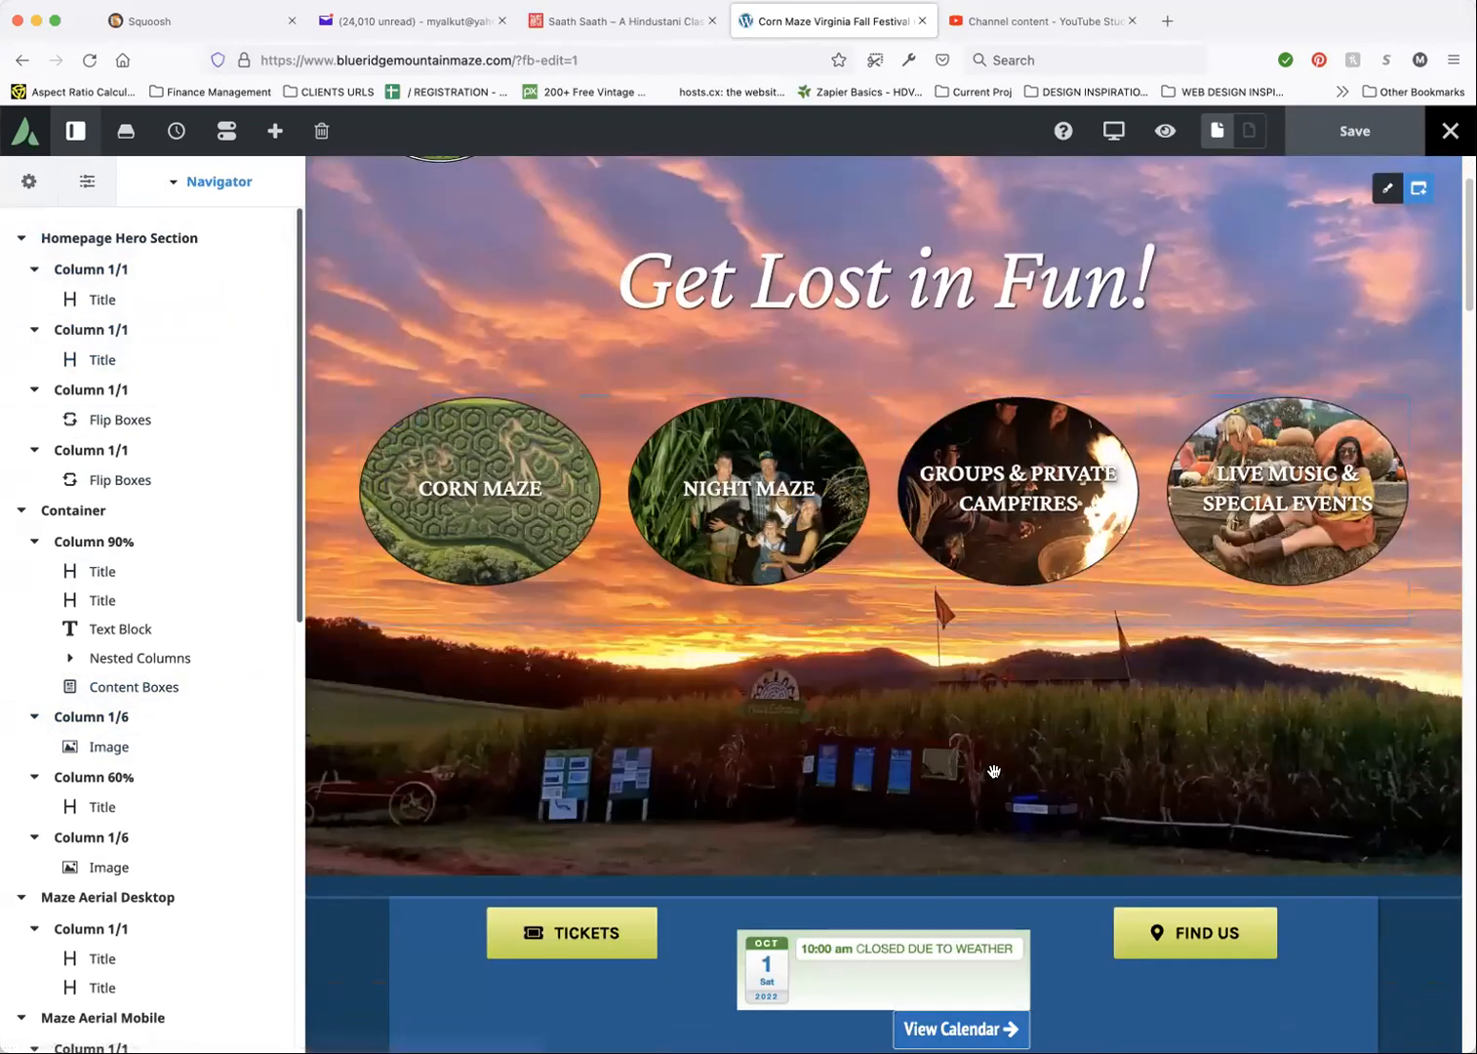
scroll(642, 705, "down", 4)
scroll(1210, 781, "down", 1)
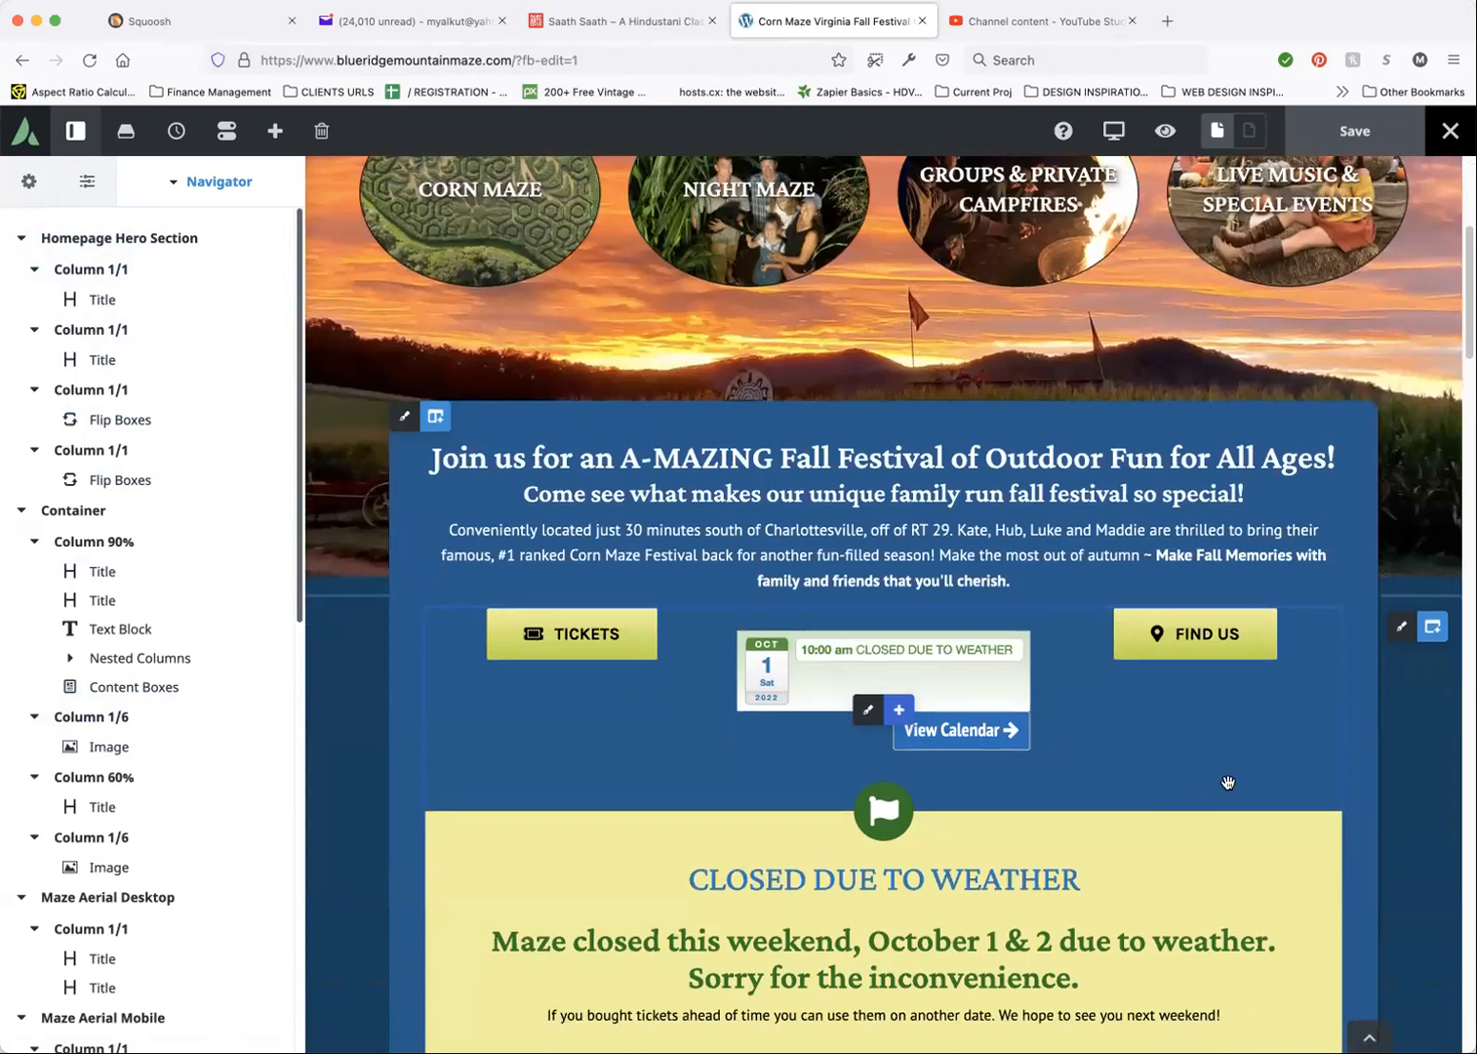
scroll(1233, 770, "down", 2)
mouse_move(866, 831)
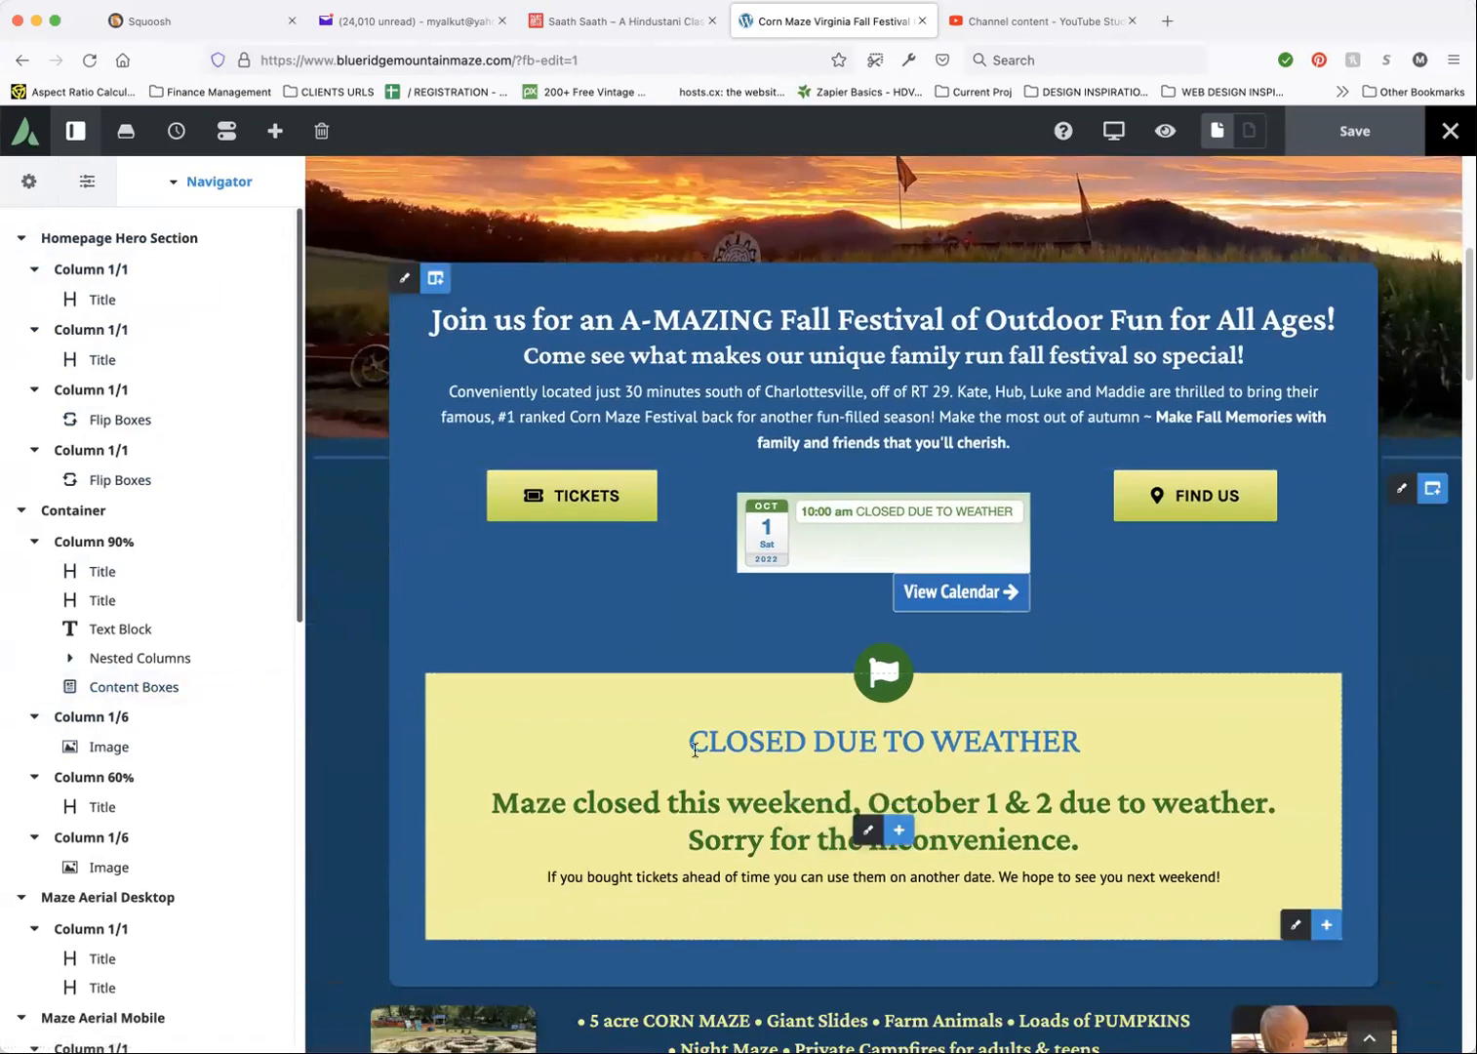
left_click(867, 832)
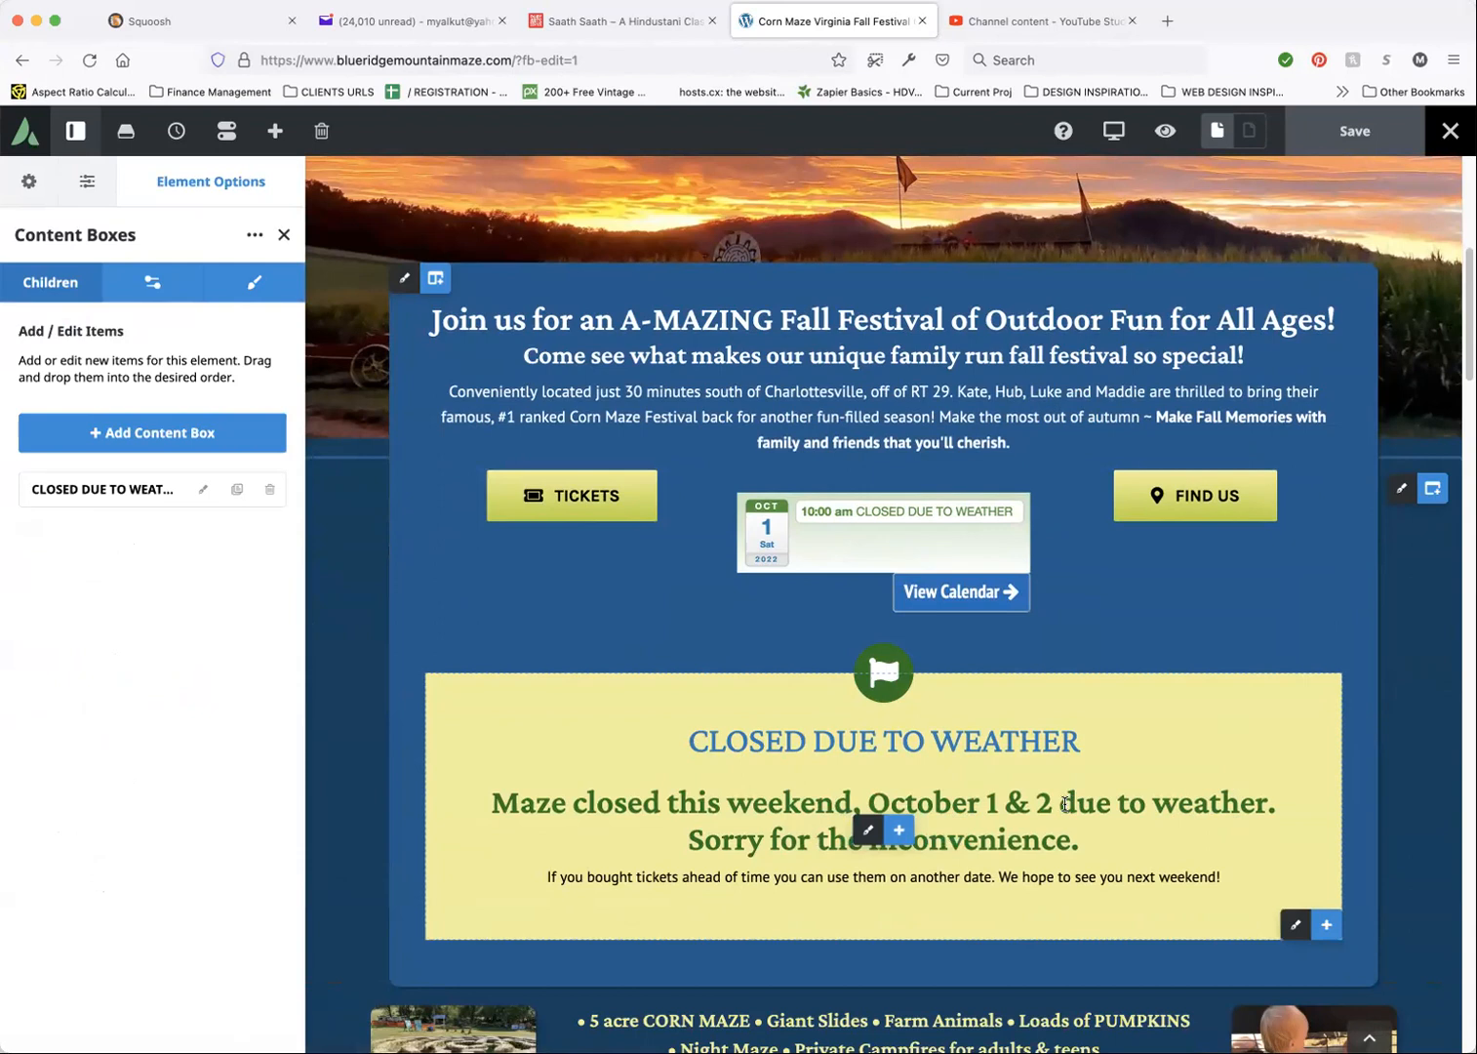
Examine the title and content text of the CLOSED DUE TO WEATHER box item and close its options.
left_click_drag(985, 803, 1110, 798)
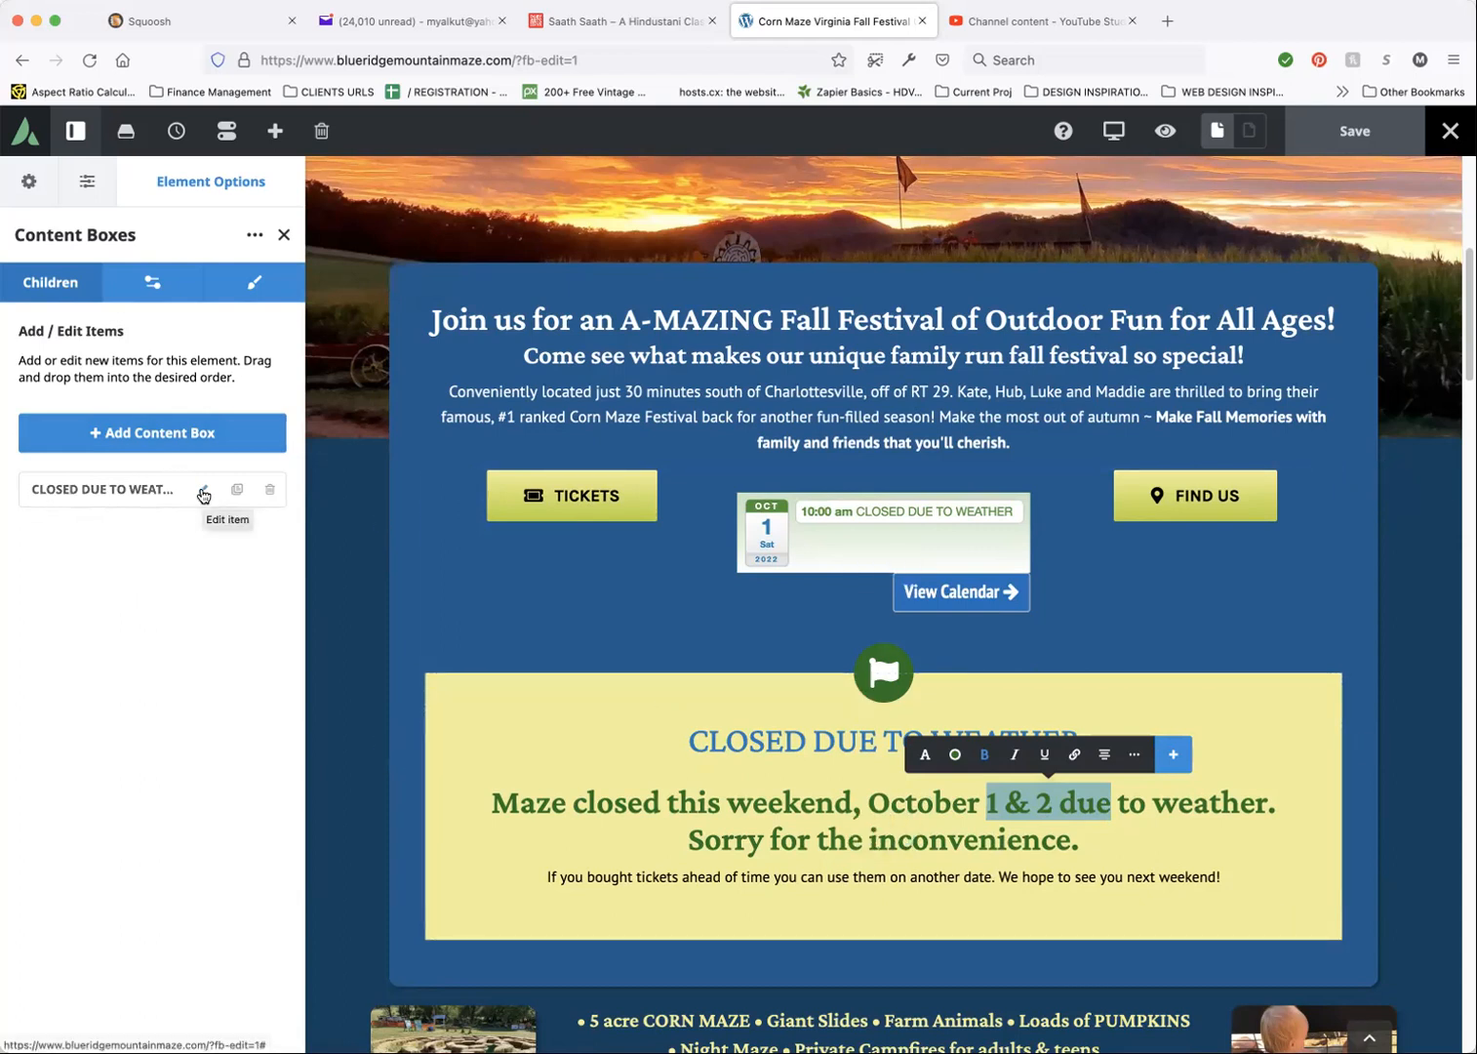
left_click(202, 492)
left_click_drag(190, 369, 16, 357)
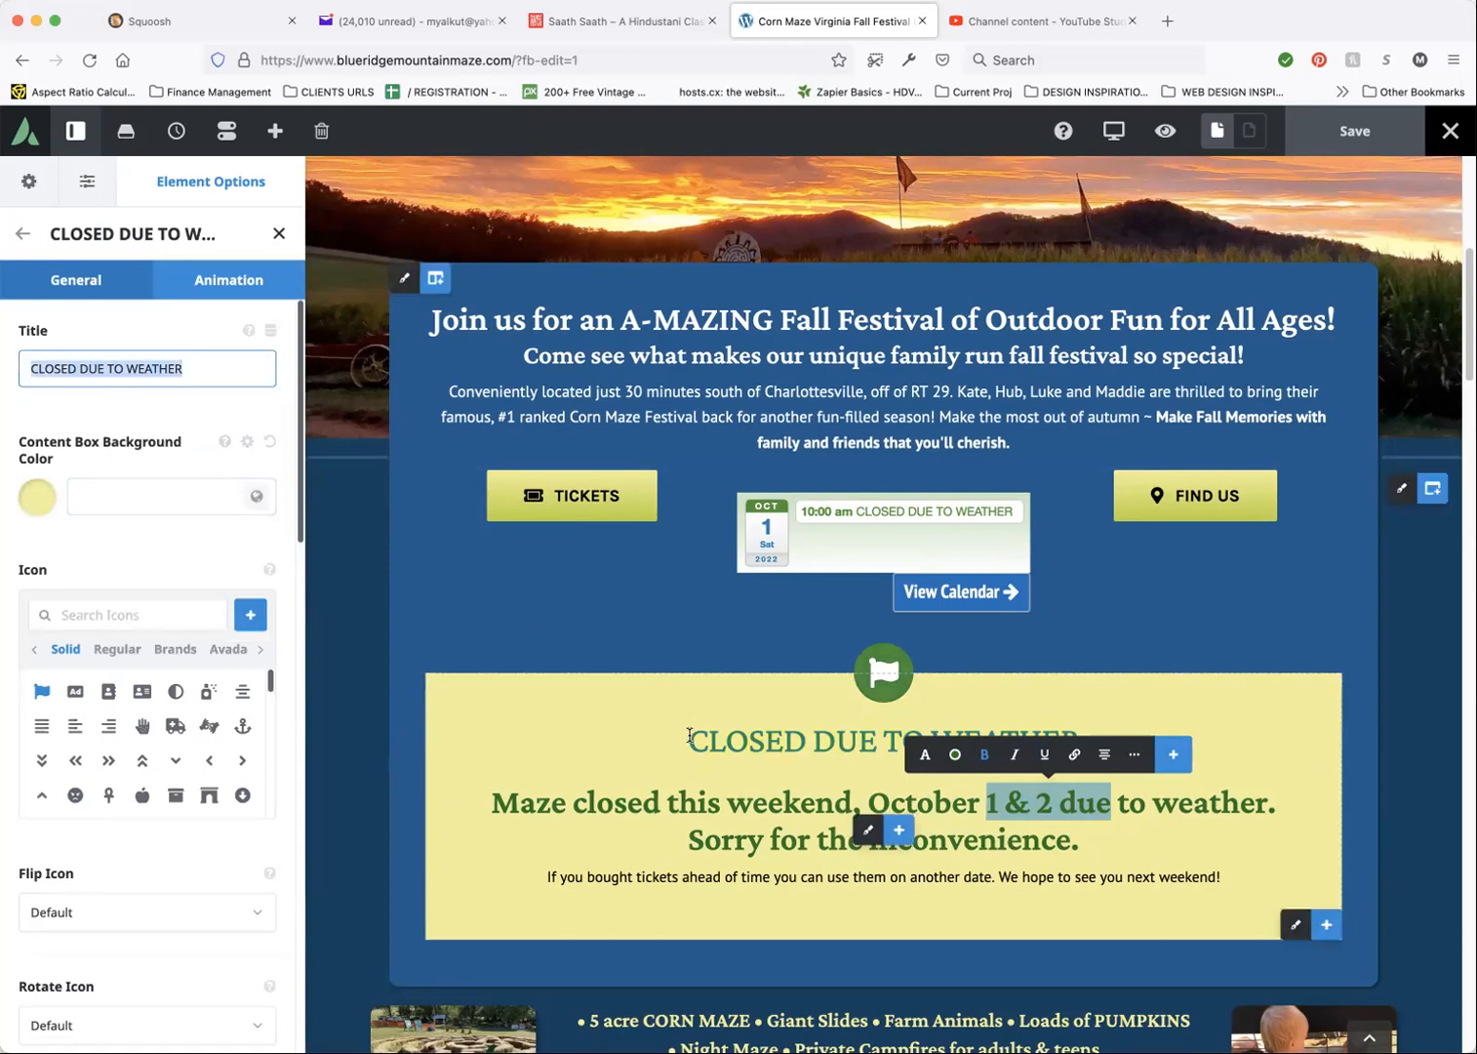
scroll(294, 678, "down", 10)
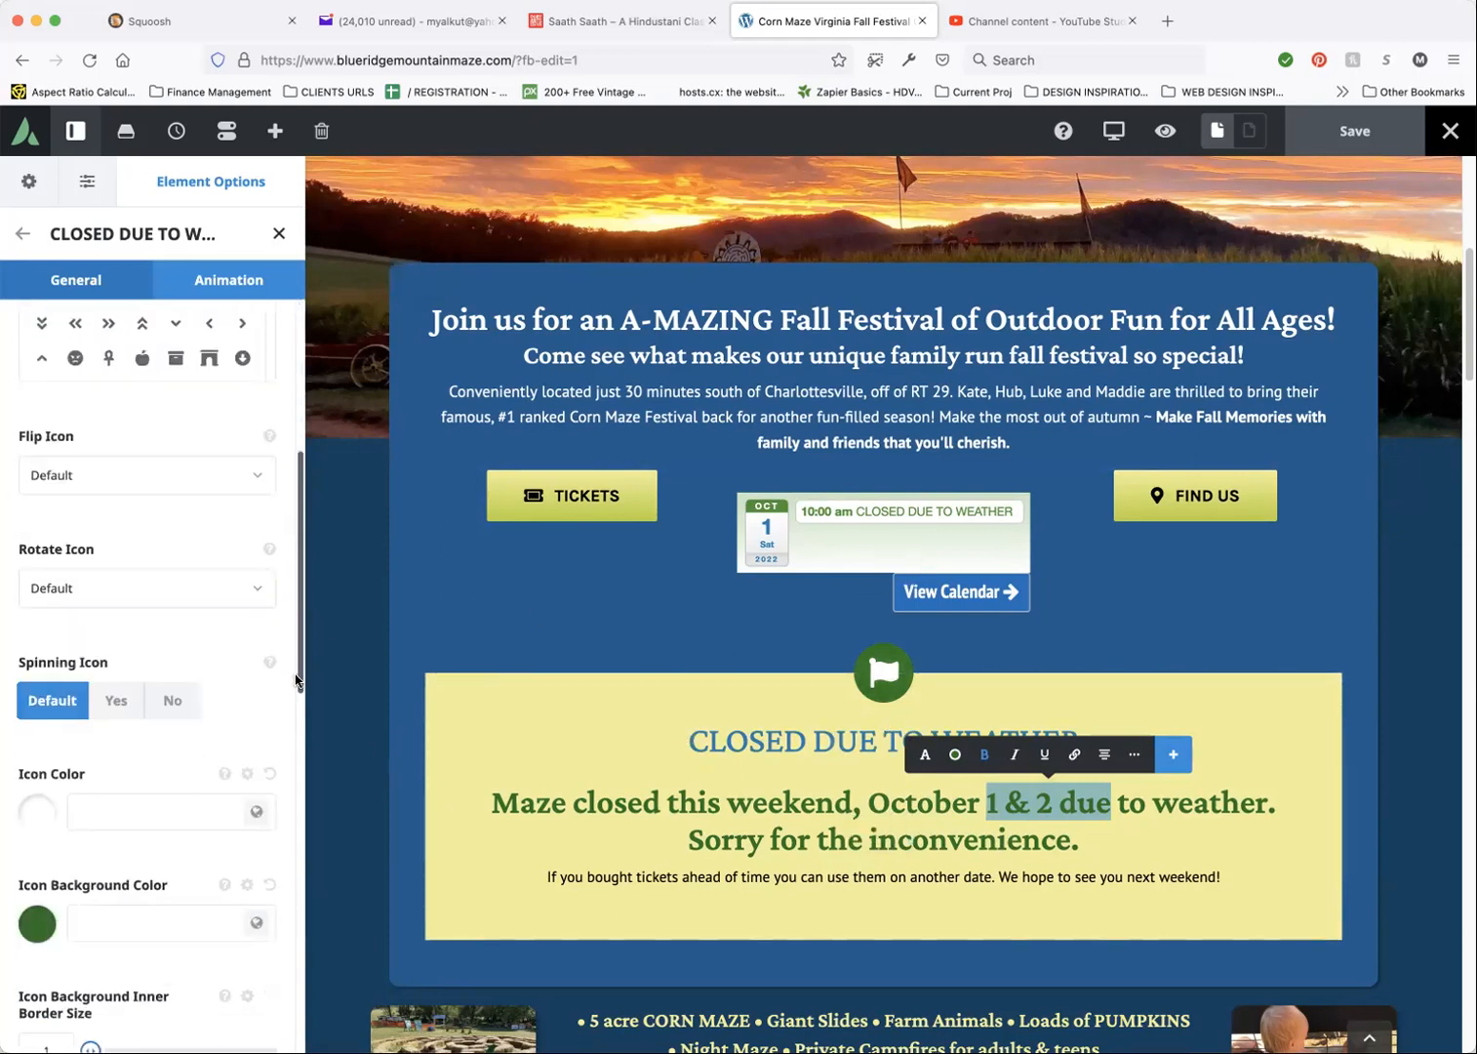
scroll(294, 680, "down", 6)
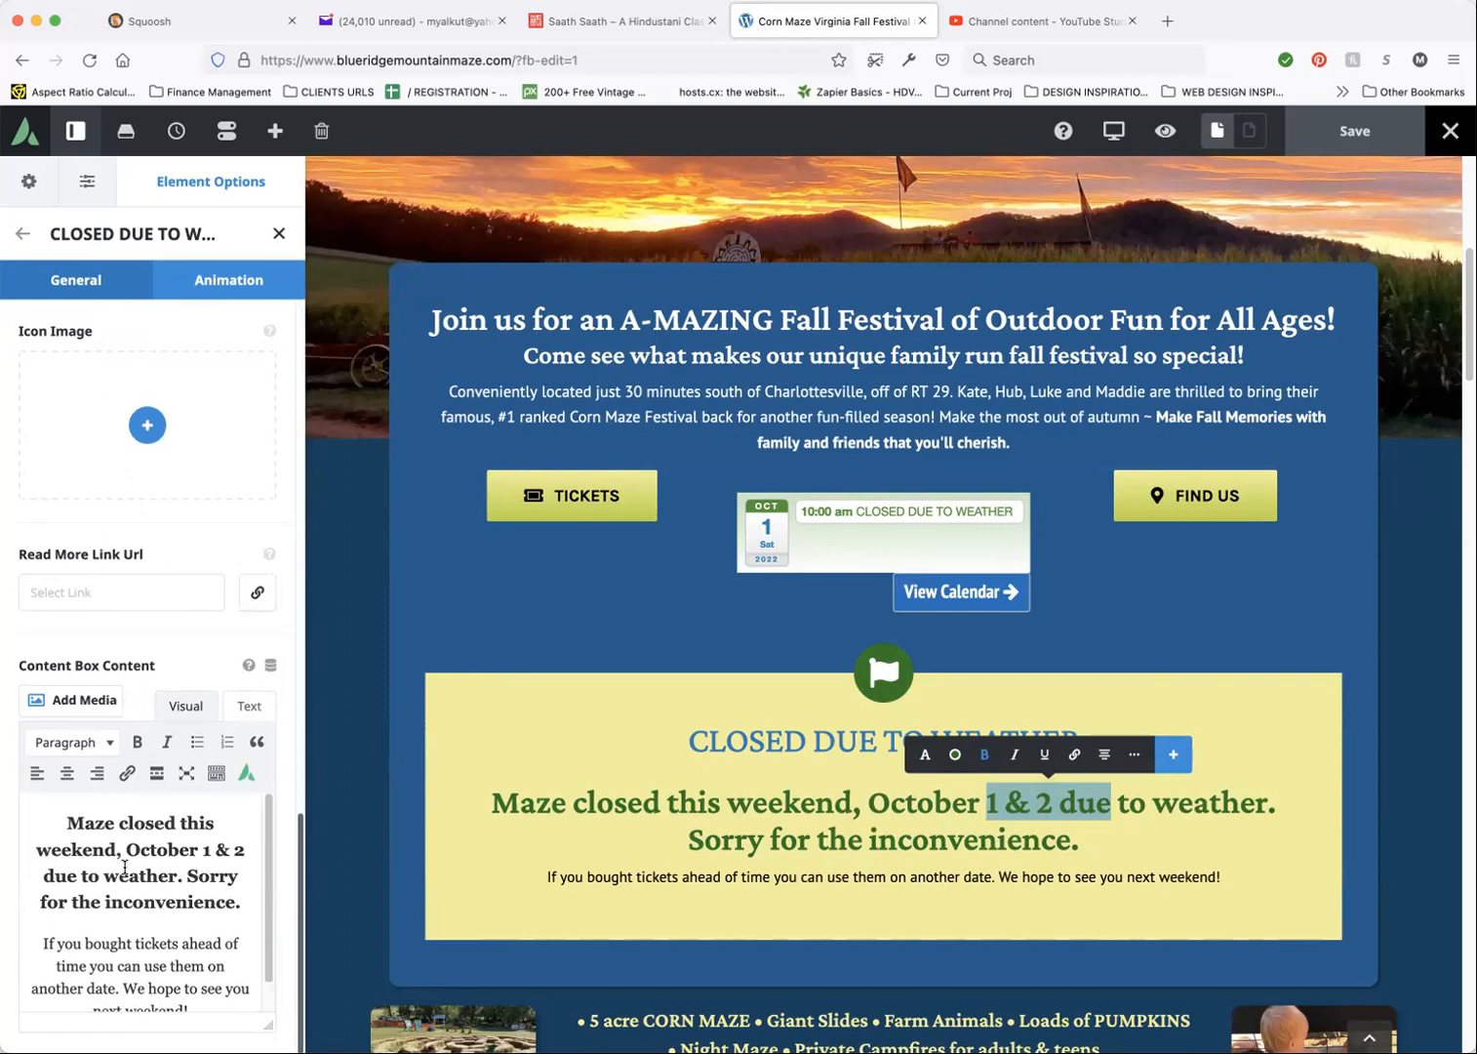
left_click(127, 868)
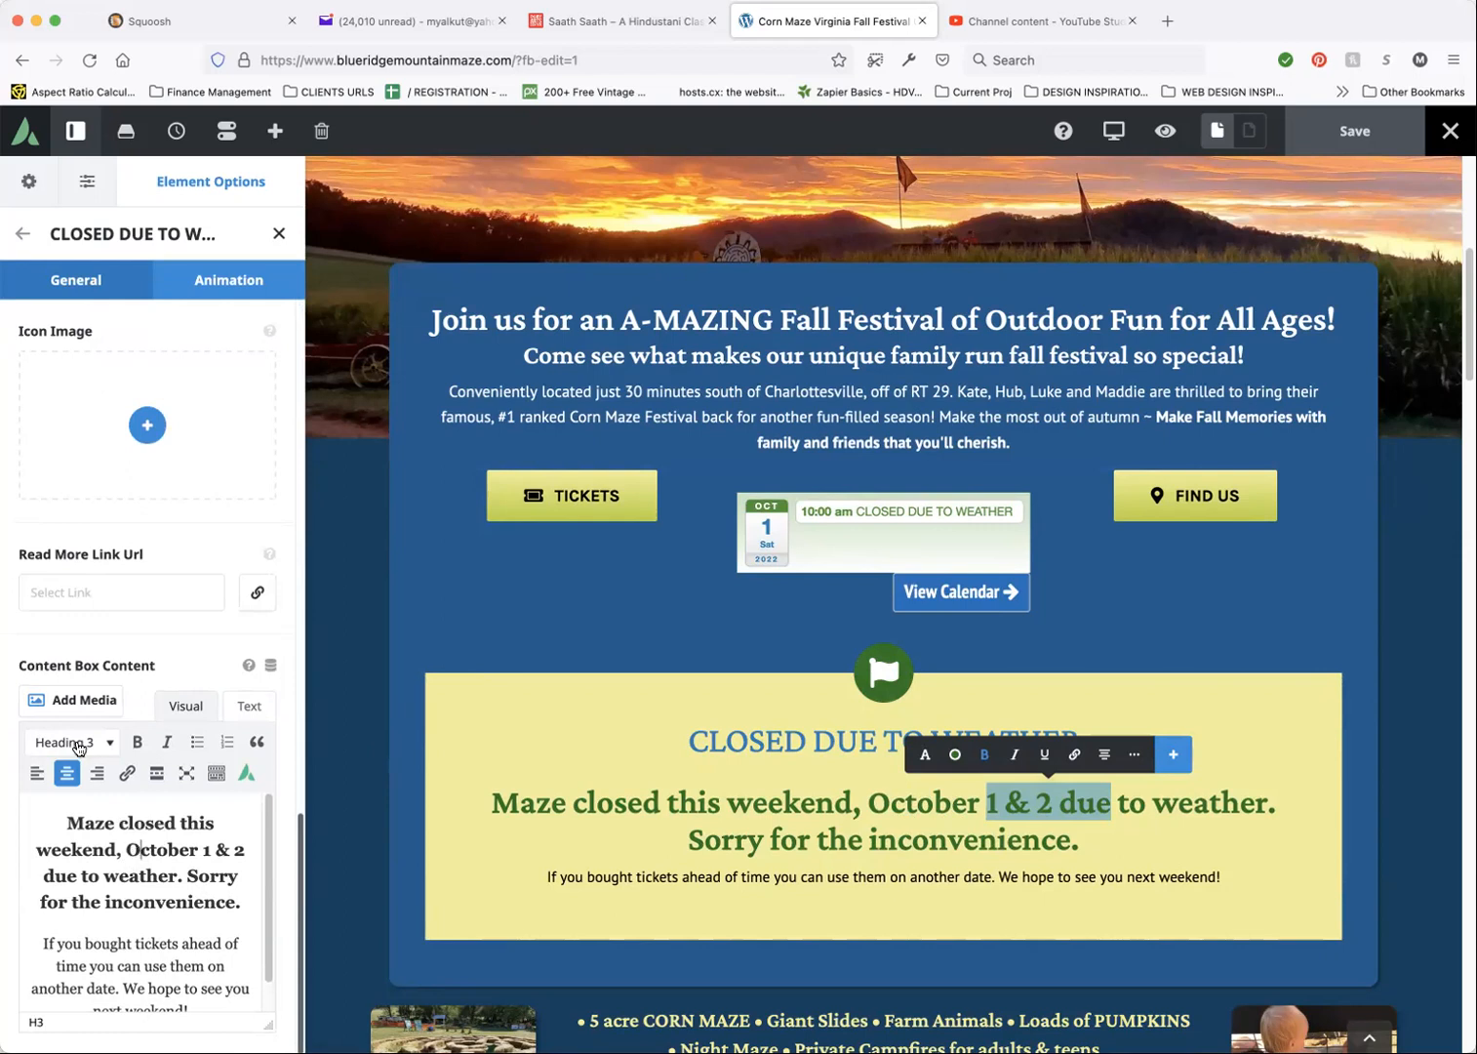
left_click(130, 968)
left_click(144, 856)
left_click_drag(181, 822, 236, 845)
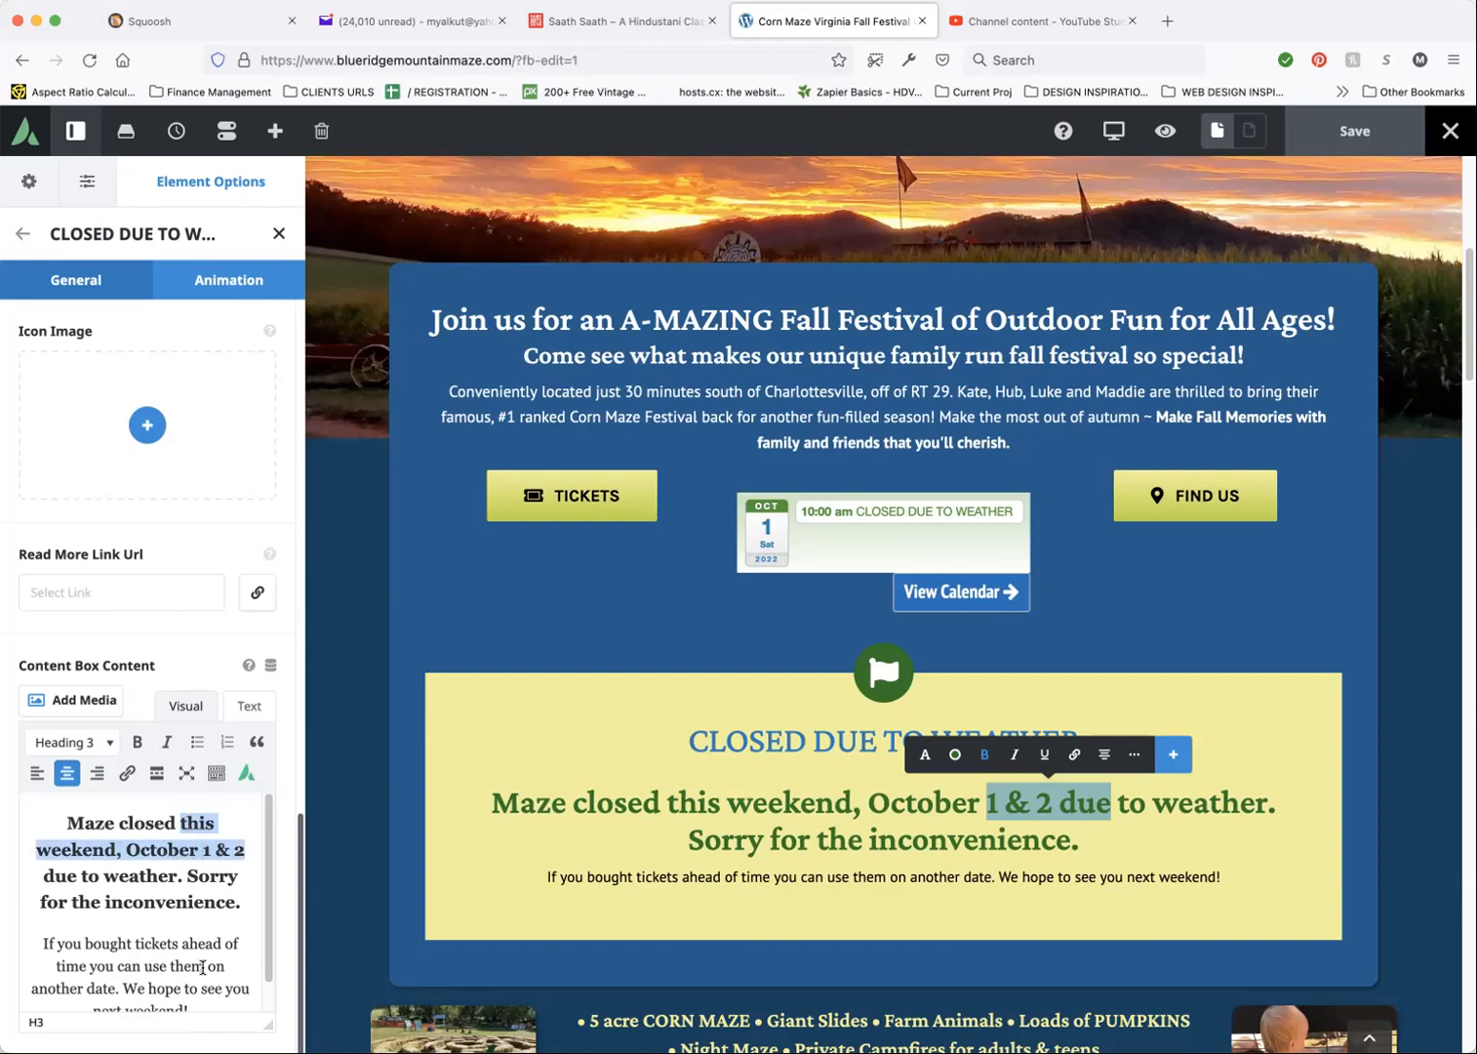
scroll(202, 966, "down", 1)
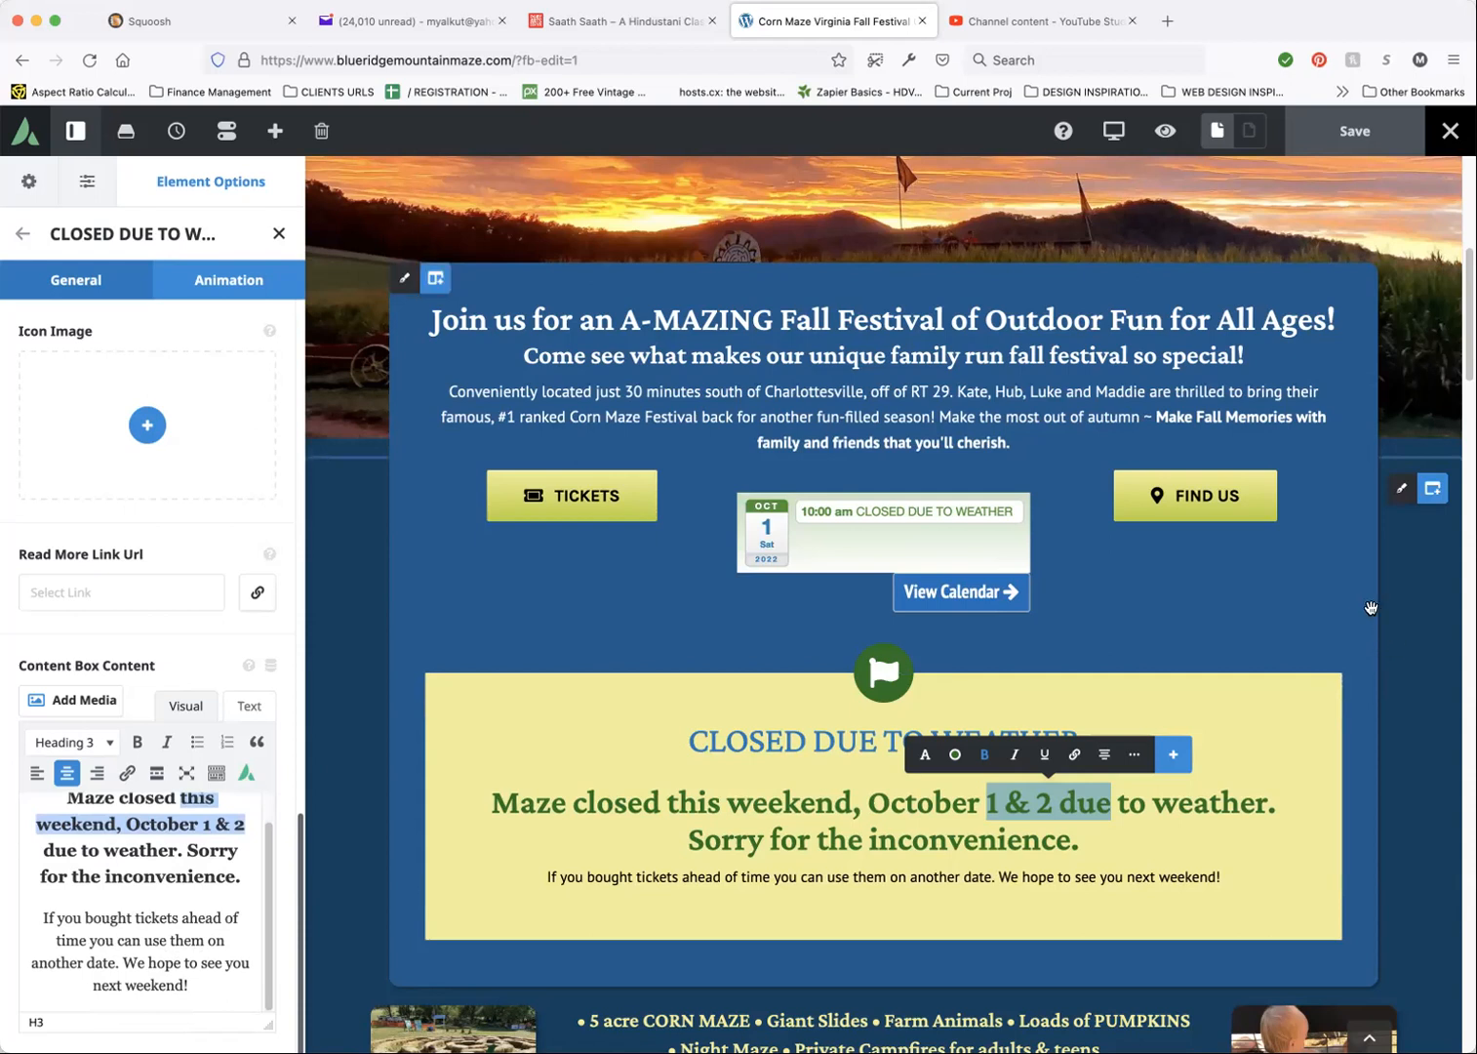
left_click(279, 234)
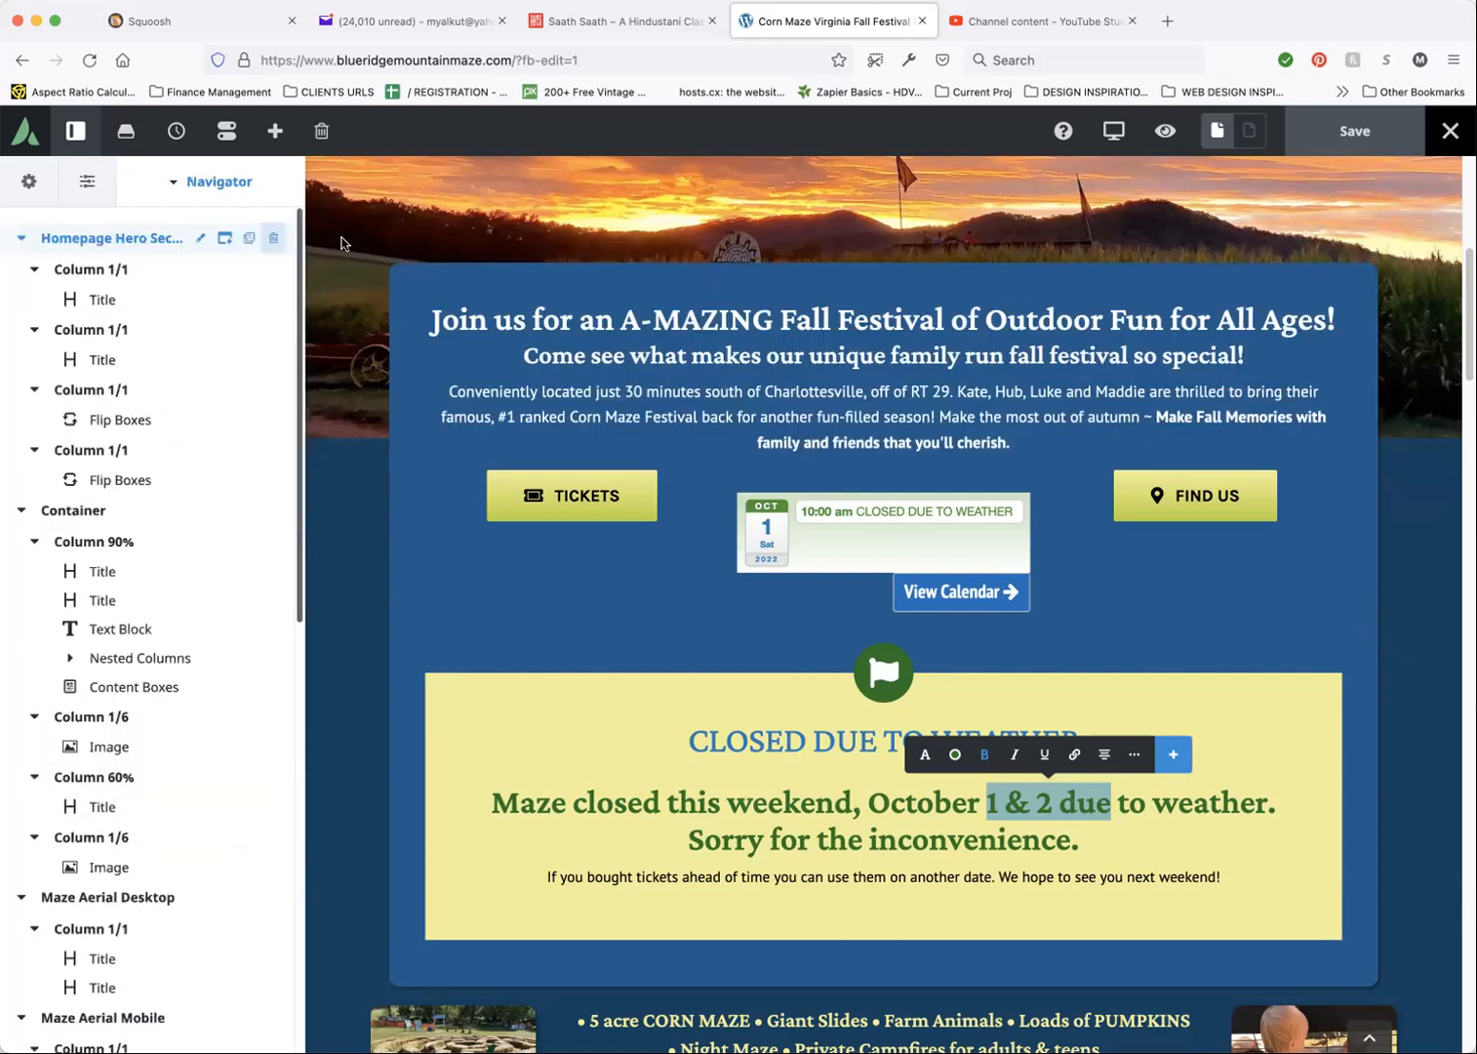
left_click(1400, 706)
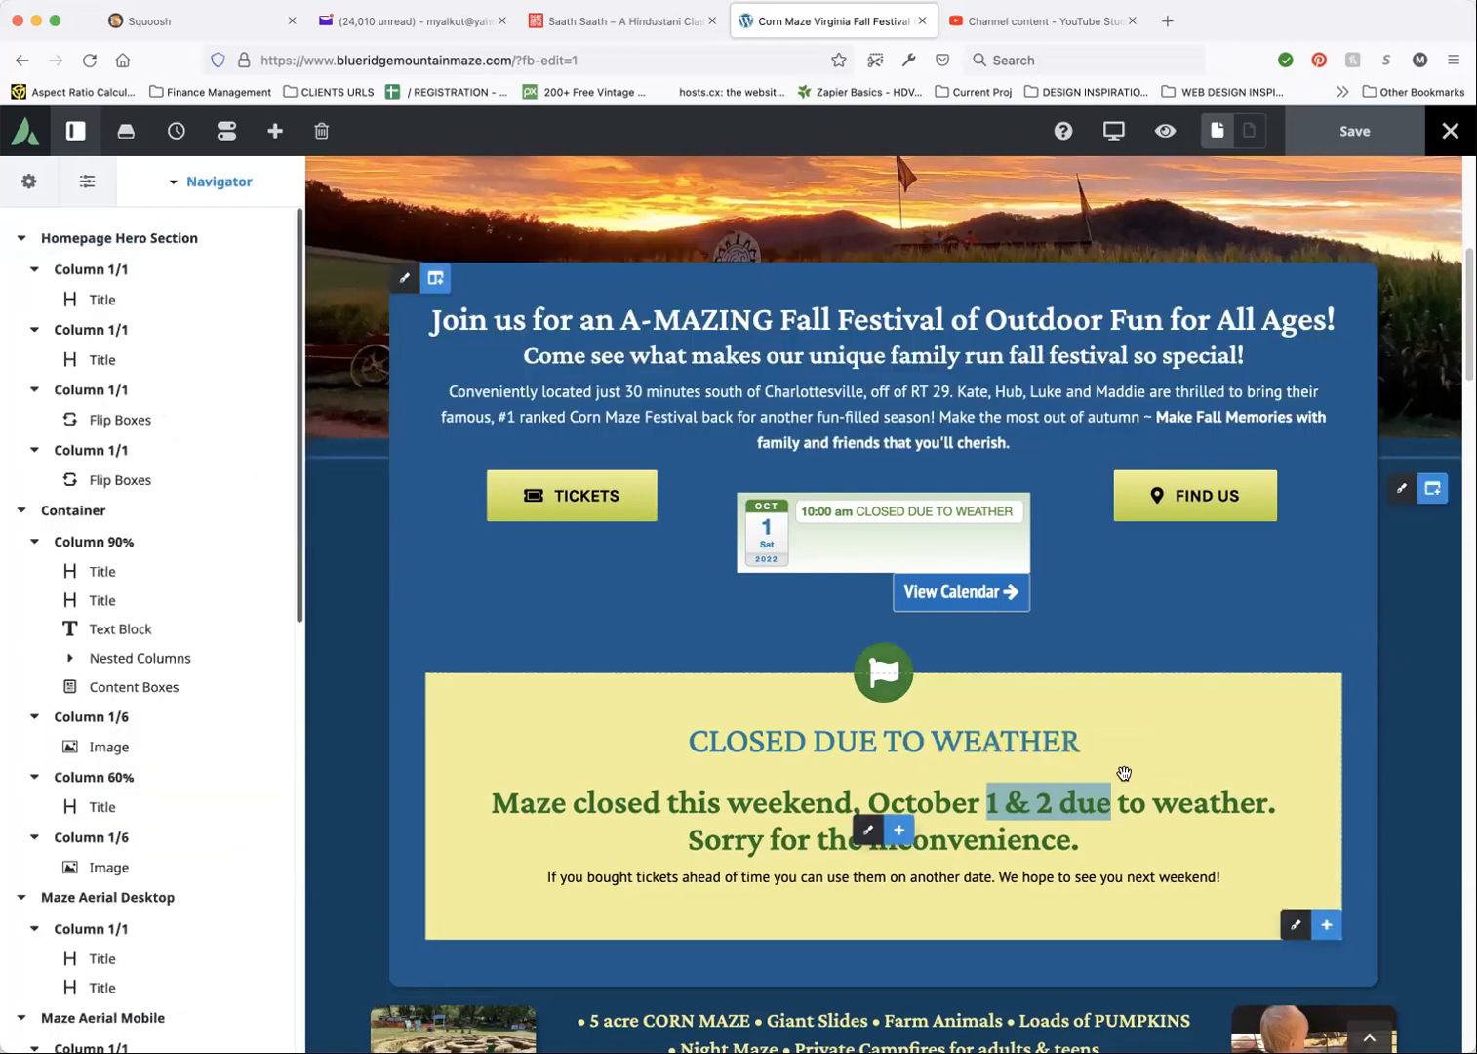
left_click(1077, 801)
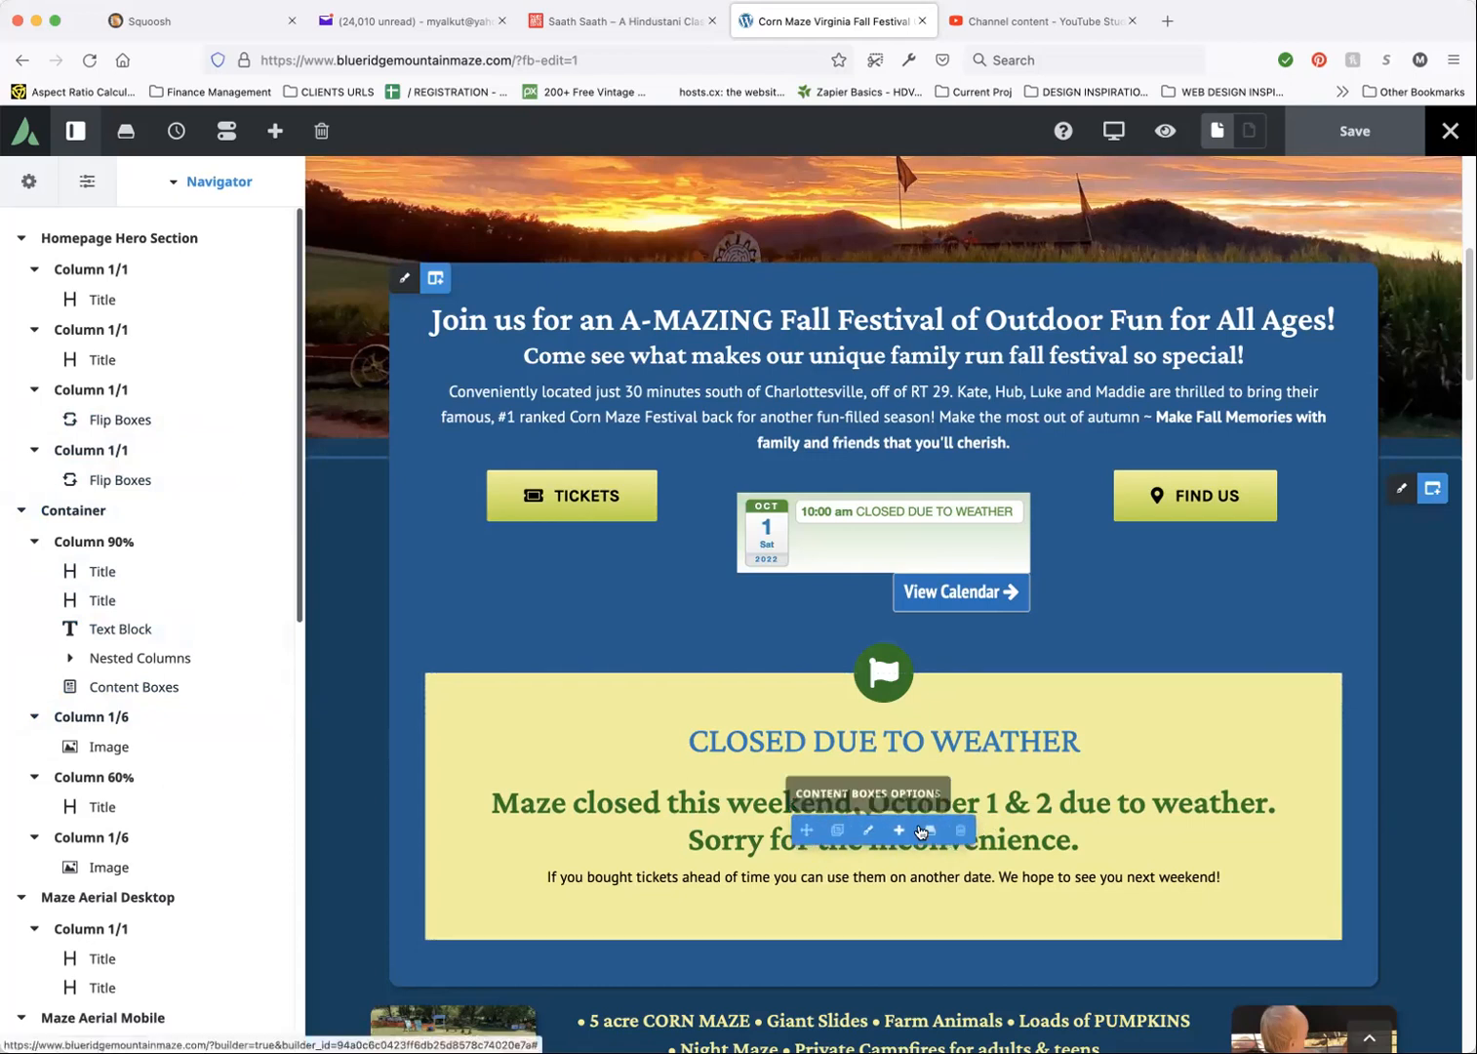
Delete the weather-closure content box and reinsert it below the nested columns from the saved library element CLOSED NOTICE.
left_click(958, 830)
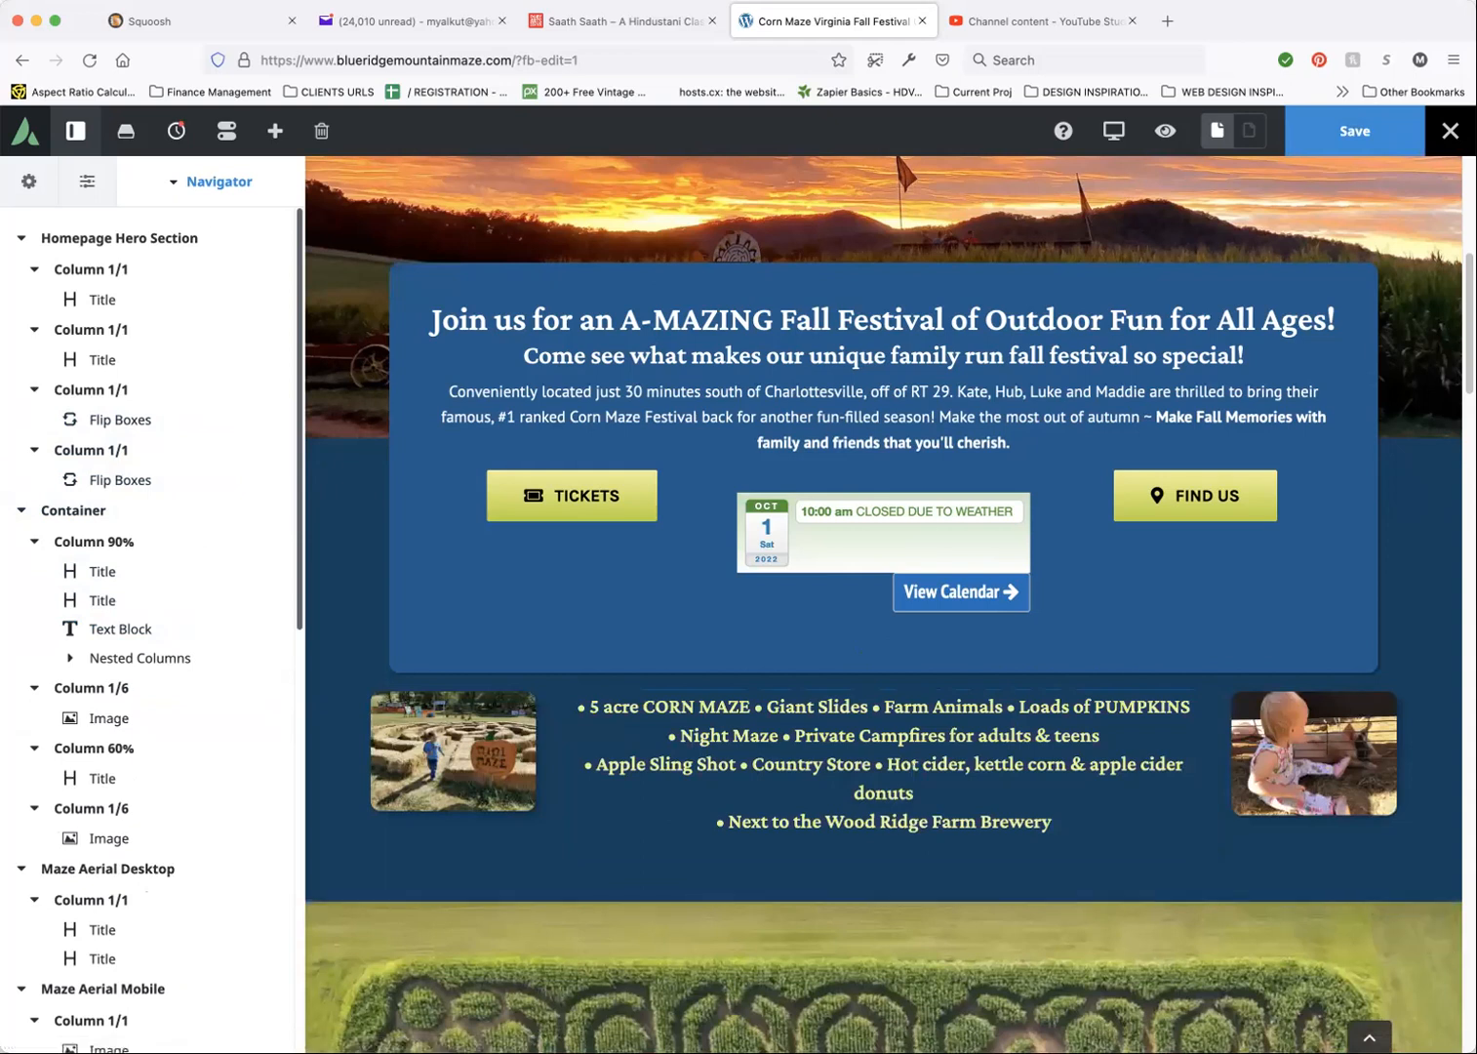
scroll(1438, 595, "up", 2)
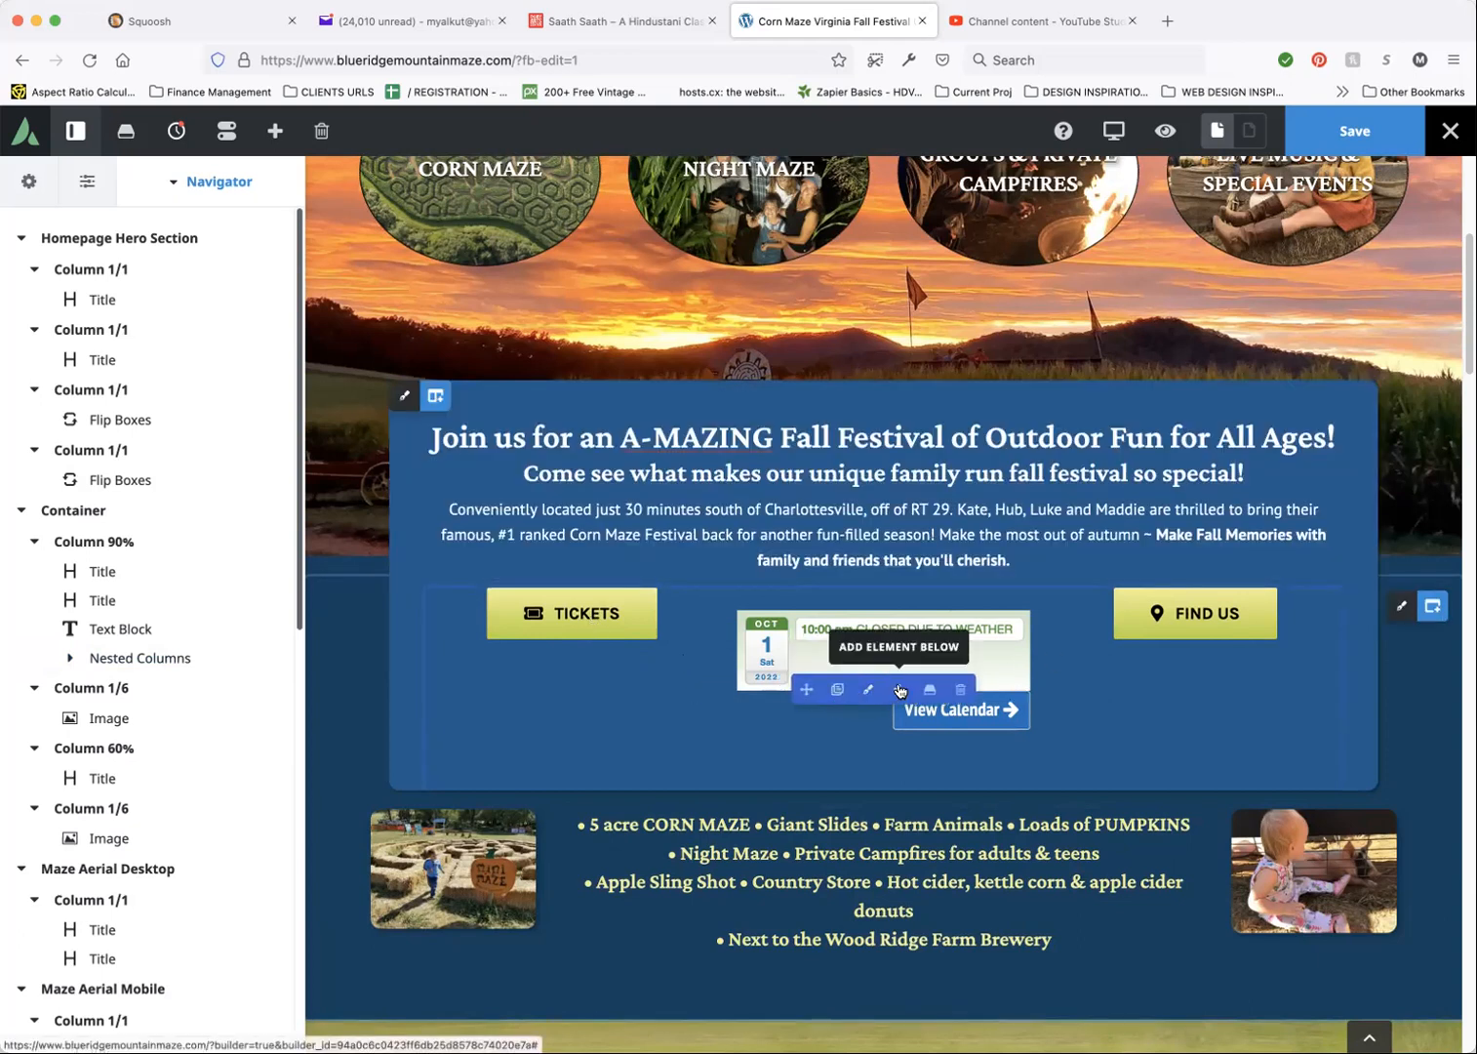
left_click(899, 690)
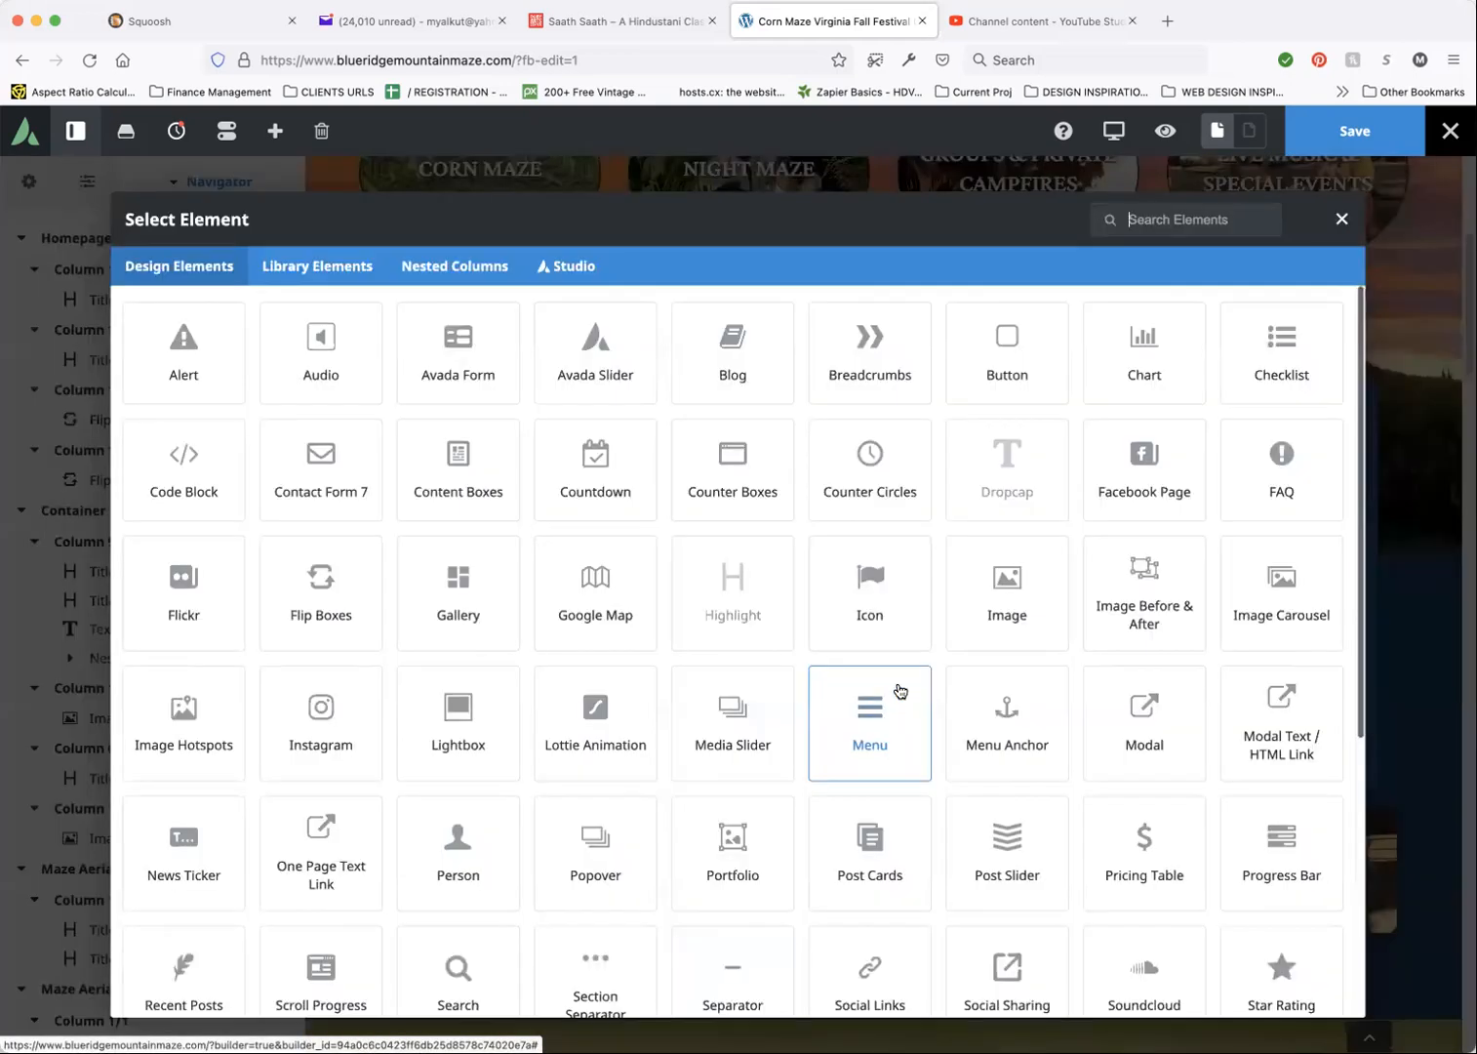
left_click(334, 269)
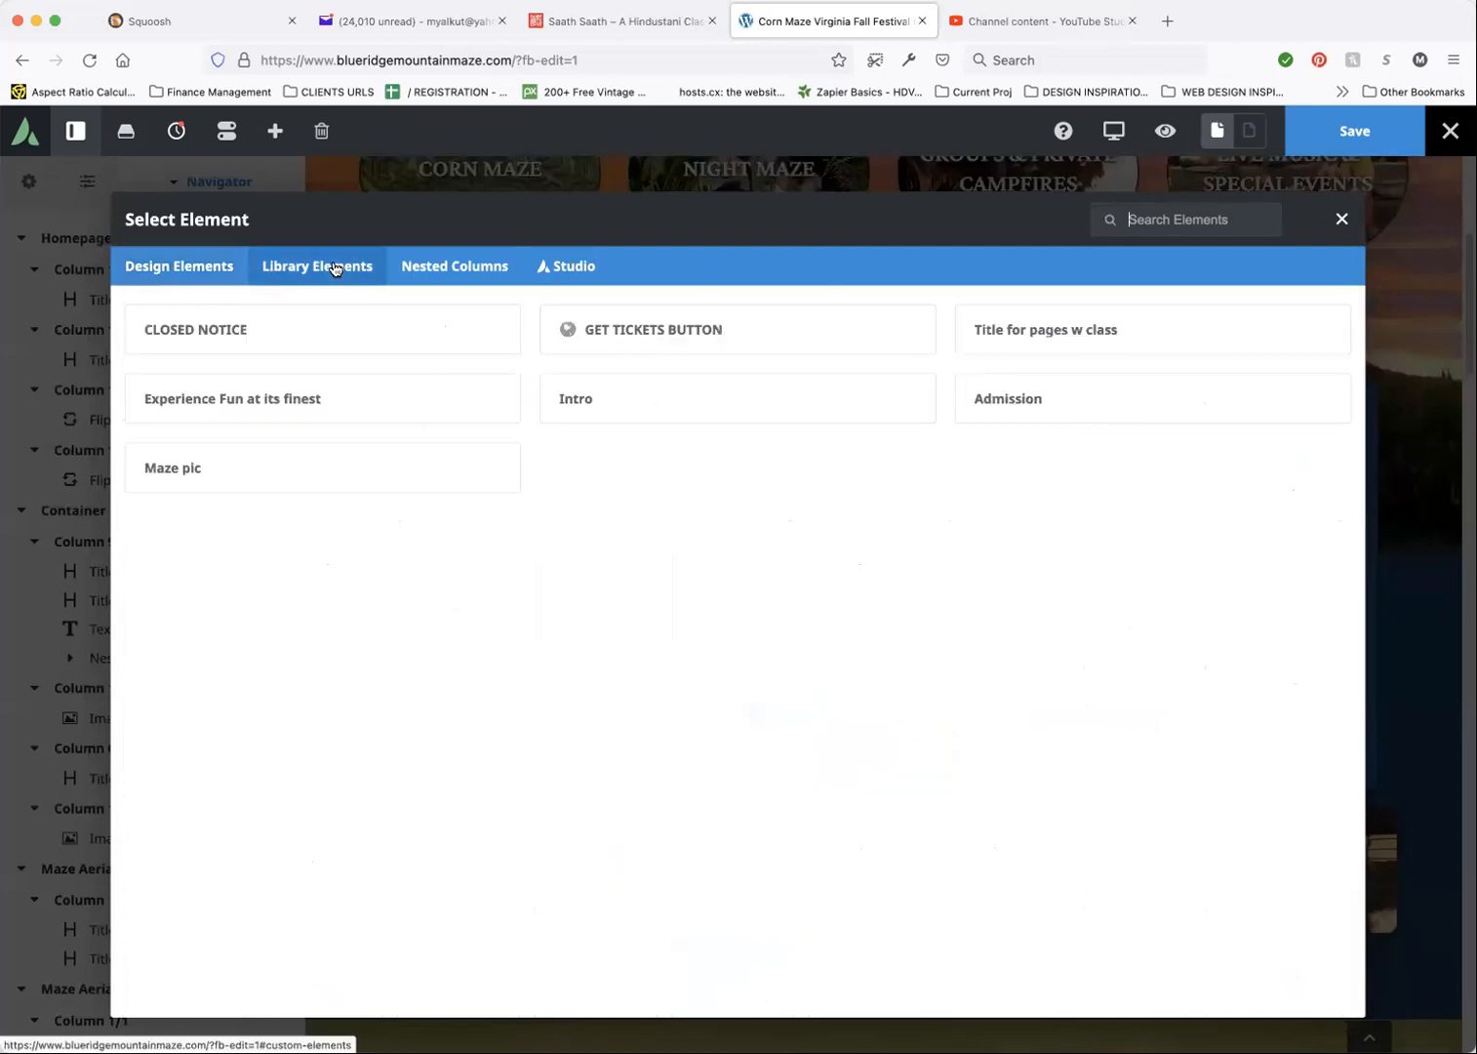
left_click(208, 330)
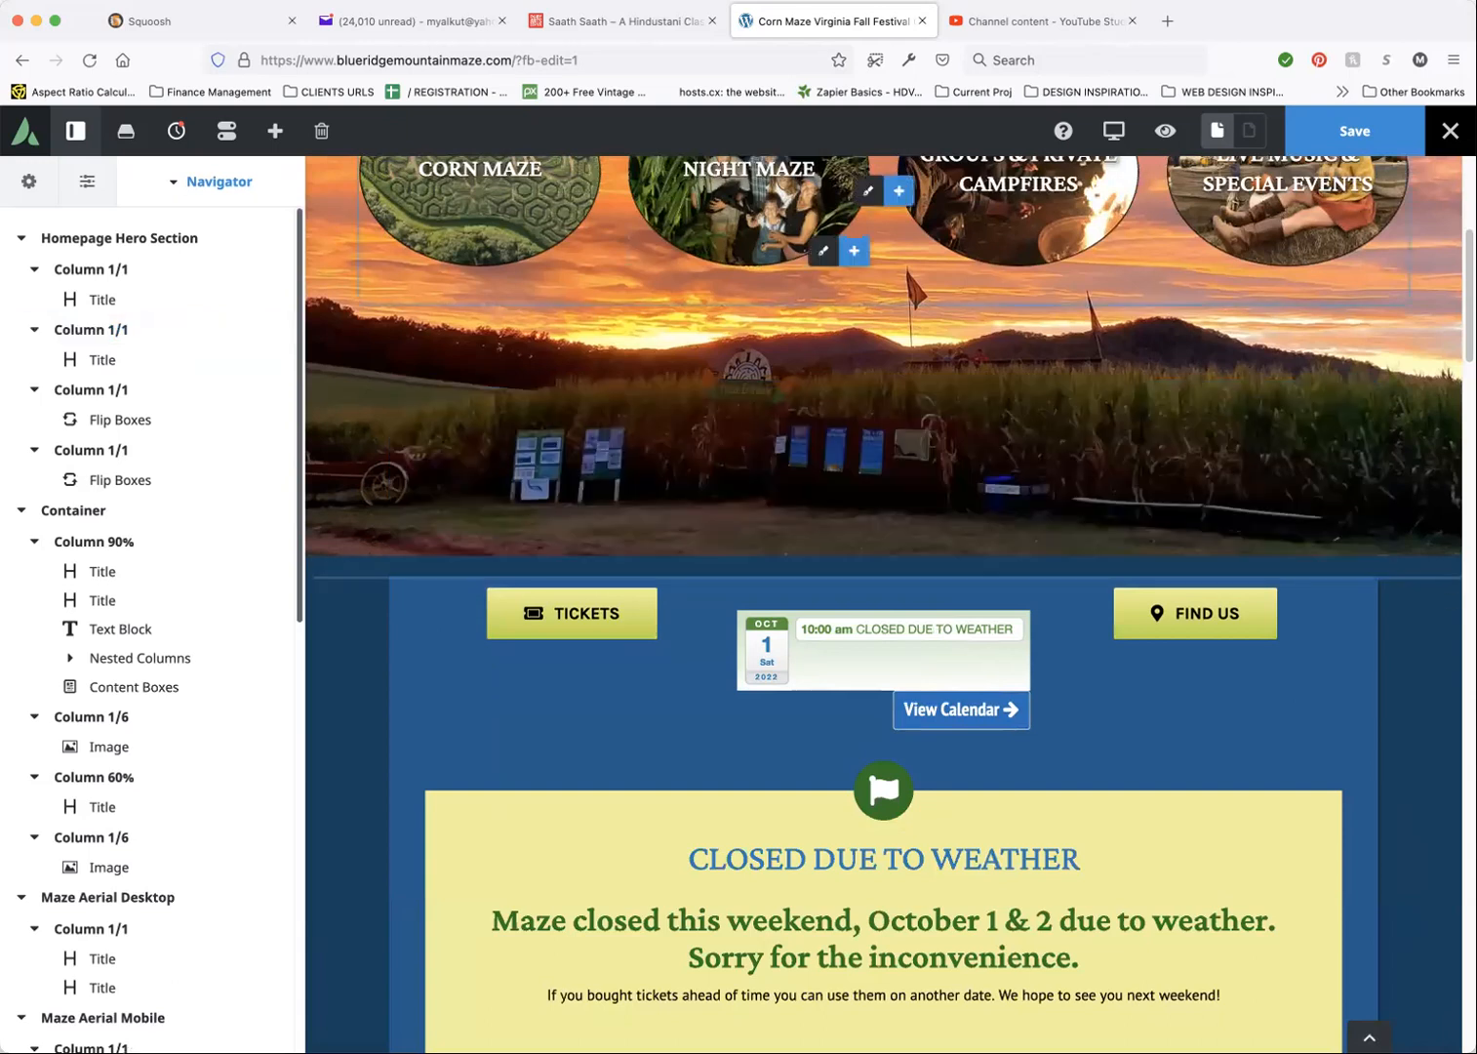
scroll(1442, 786, "down", 3)
scroll(1061, 673, "down", 1)
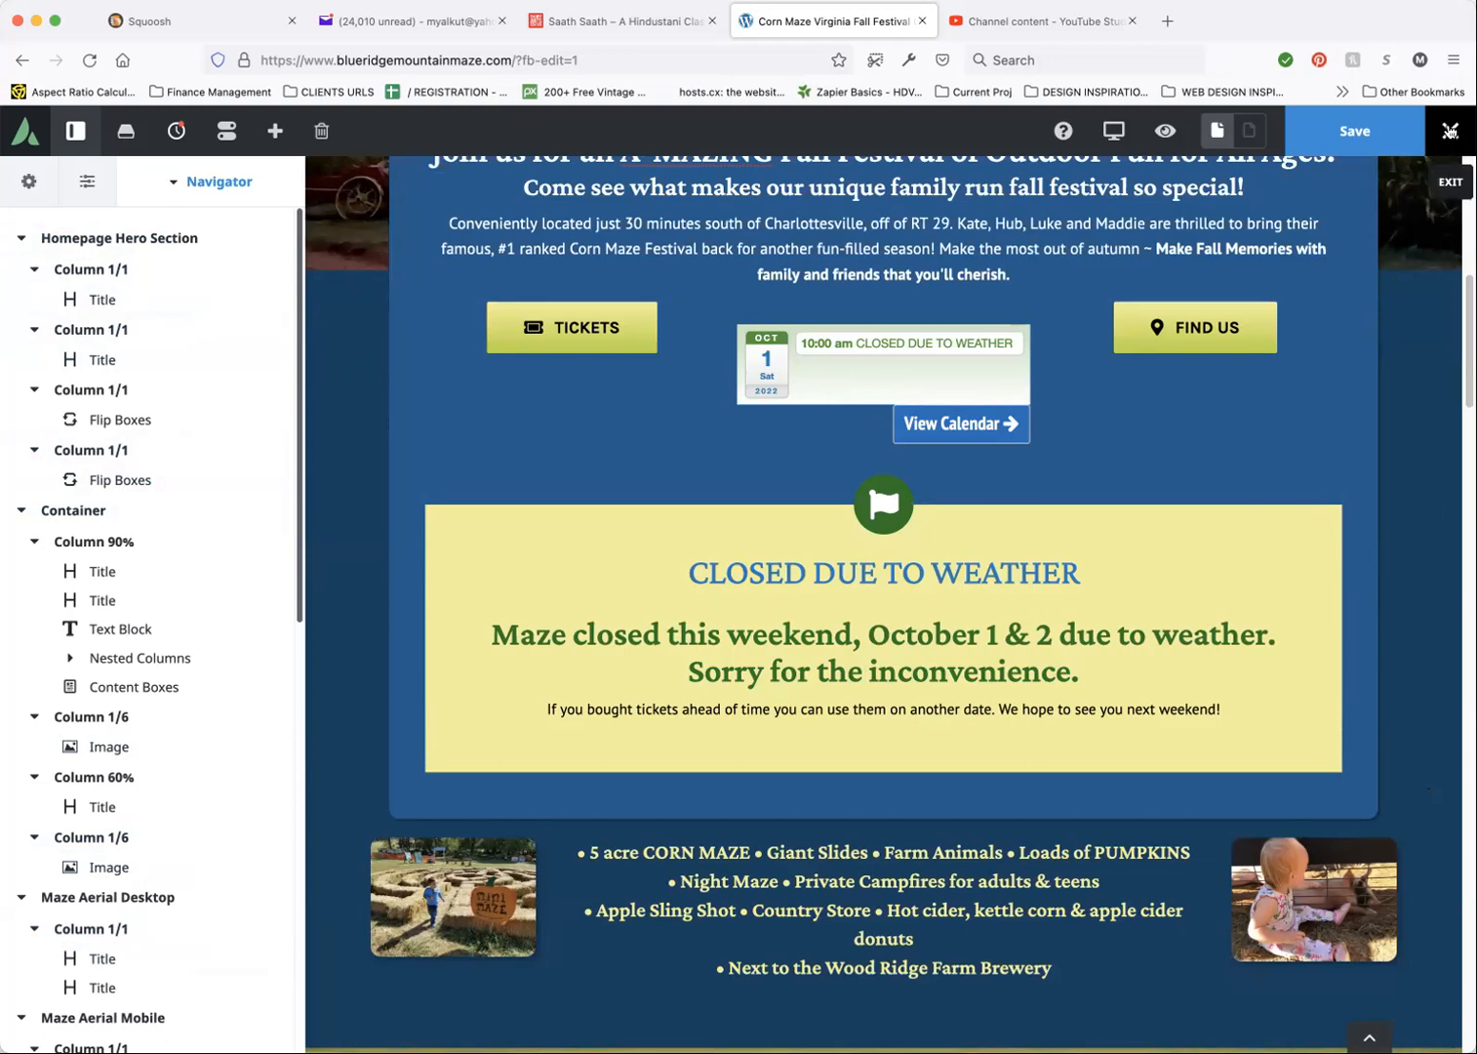
Exit the live editor to the page back-end without saving the changes.
left_click(1450, 130)
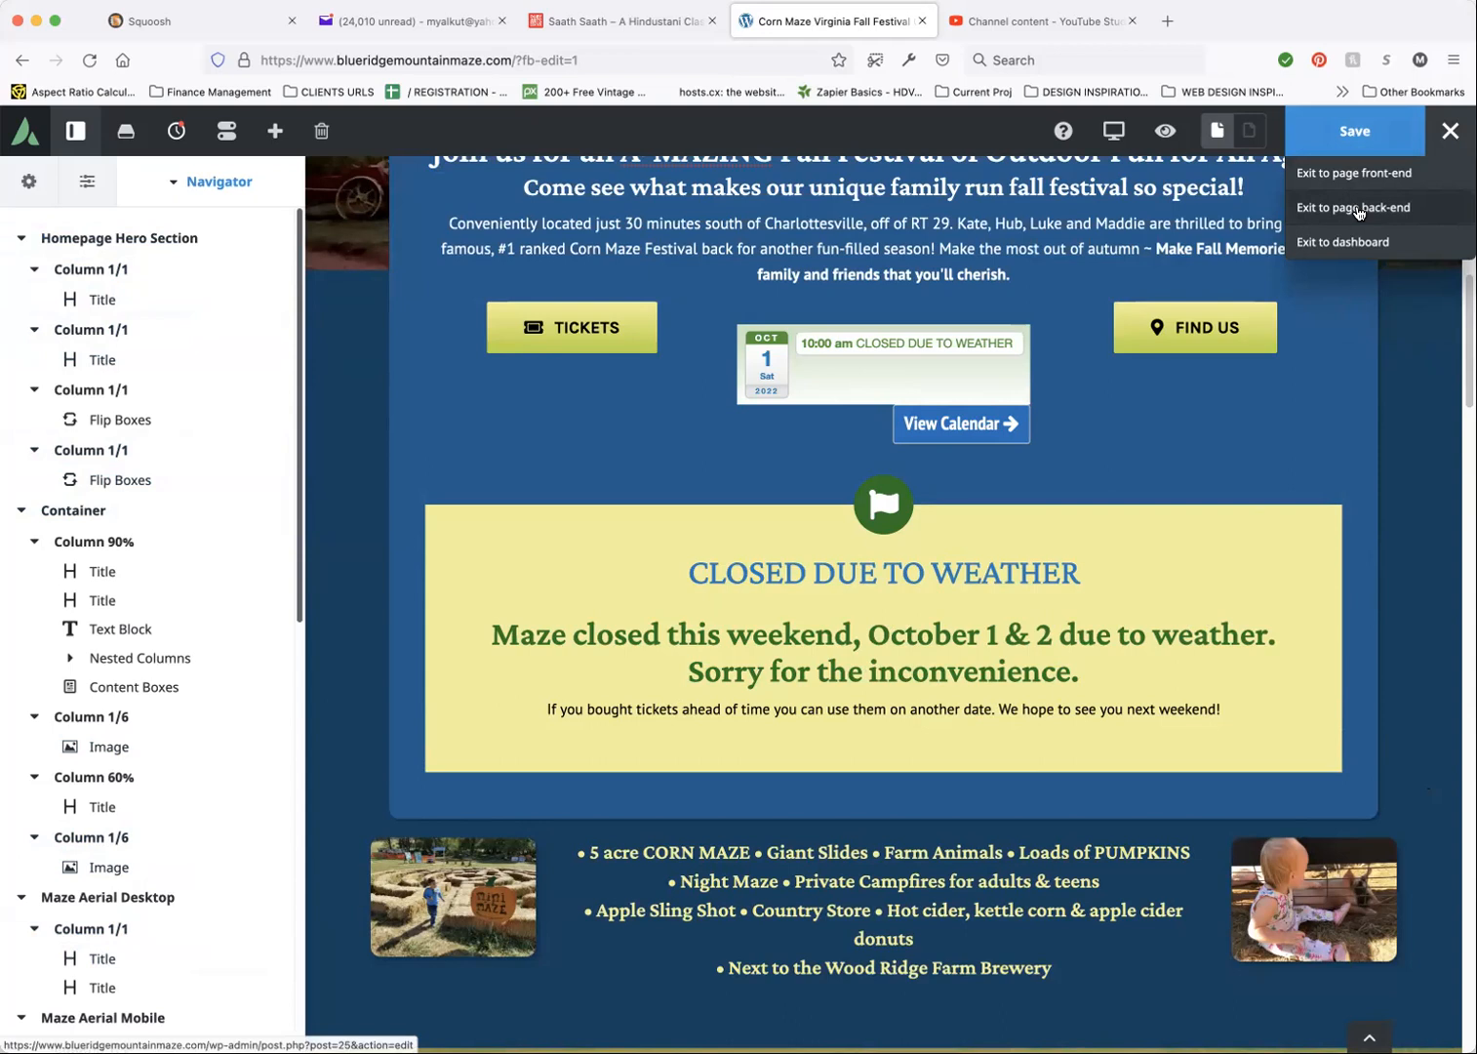
left_click(1357, 208)
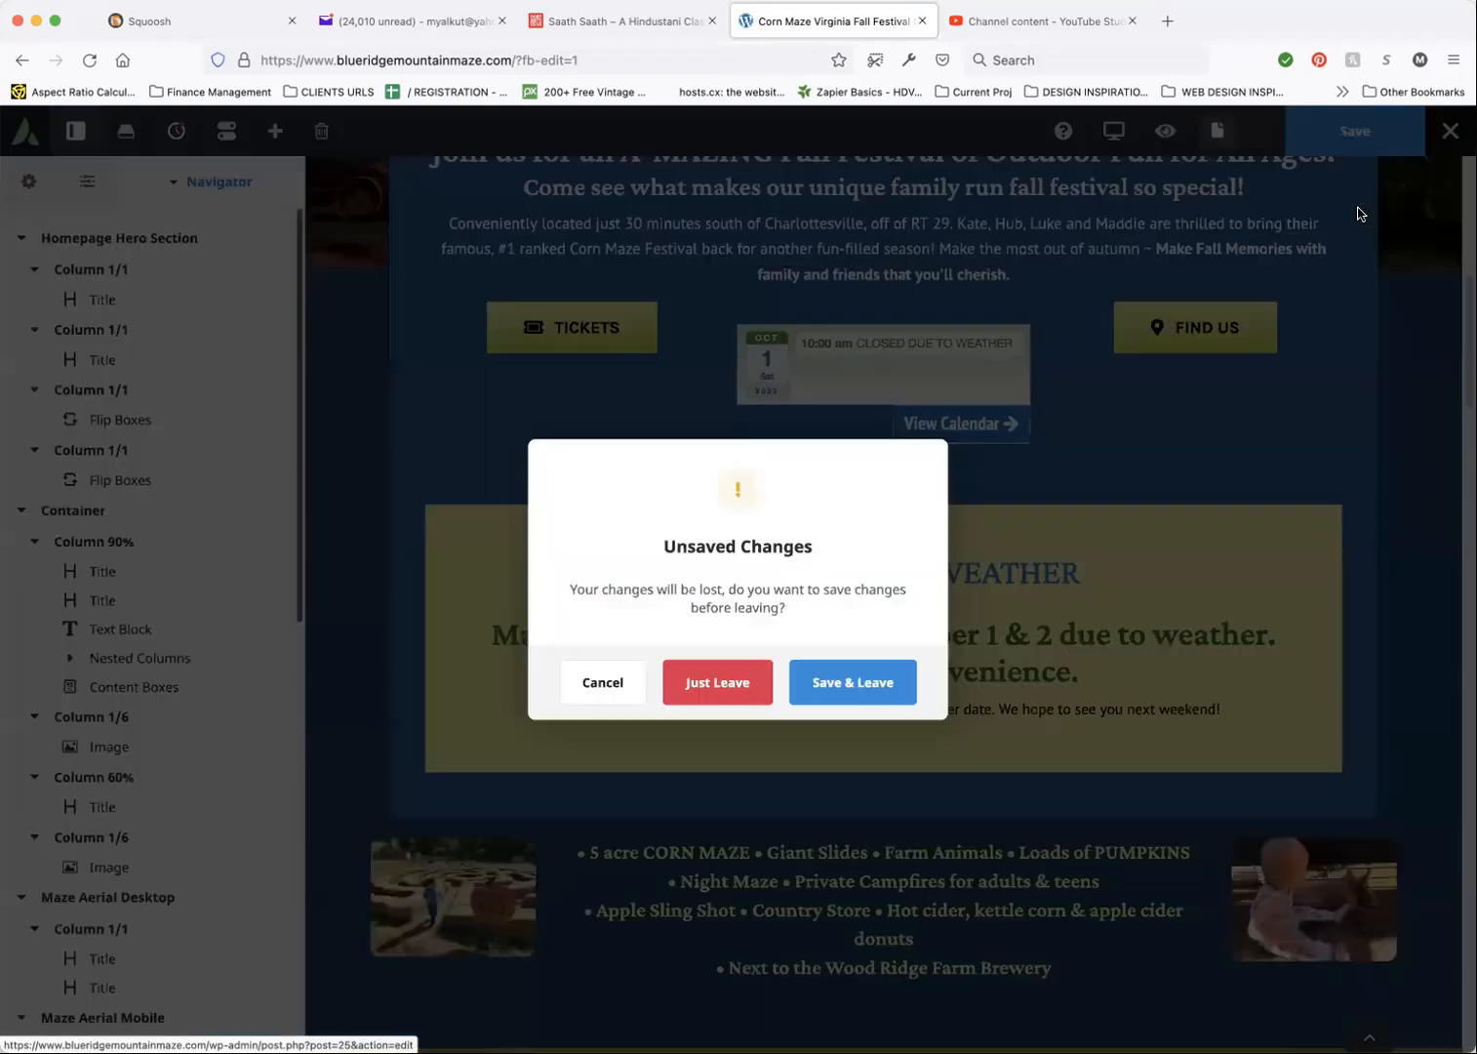
left_click(683, 683)
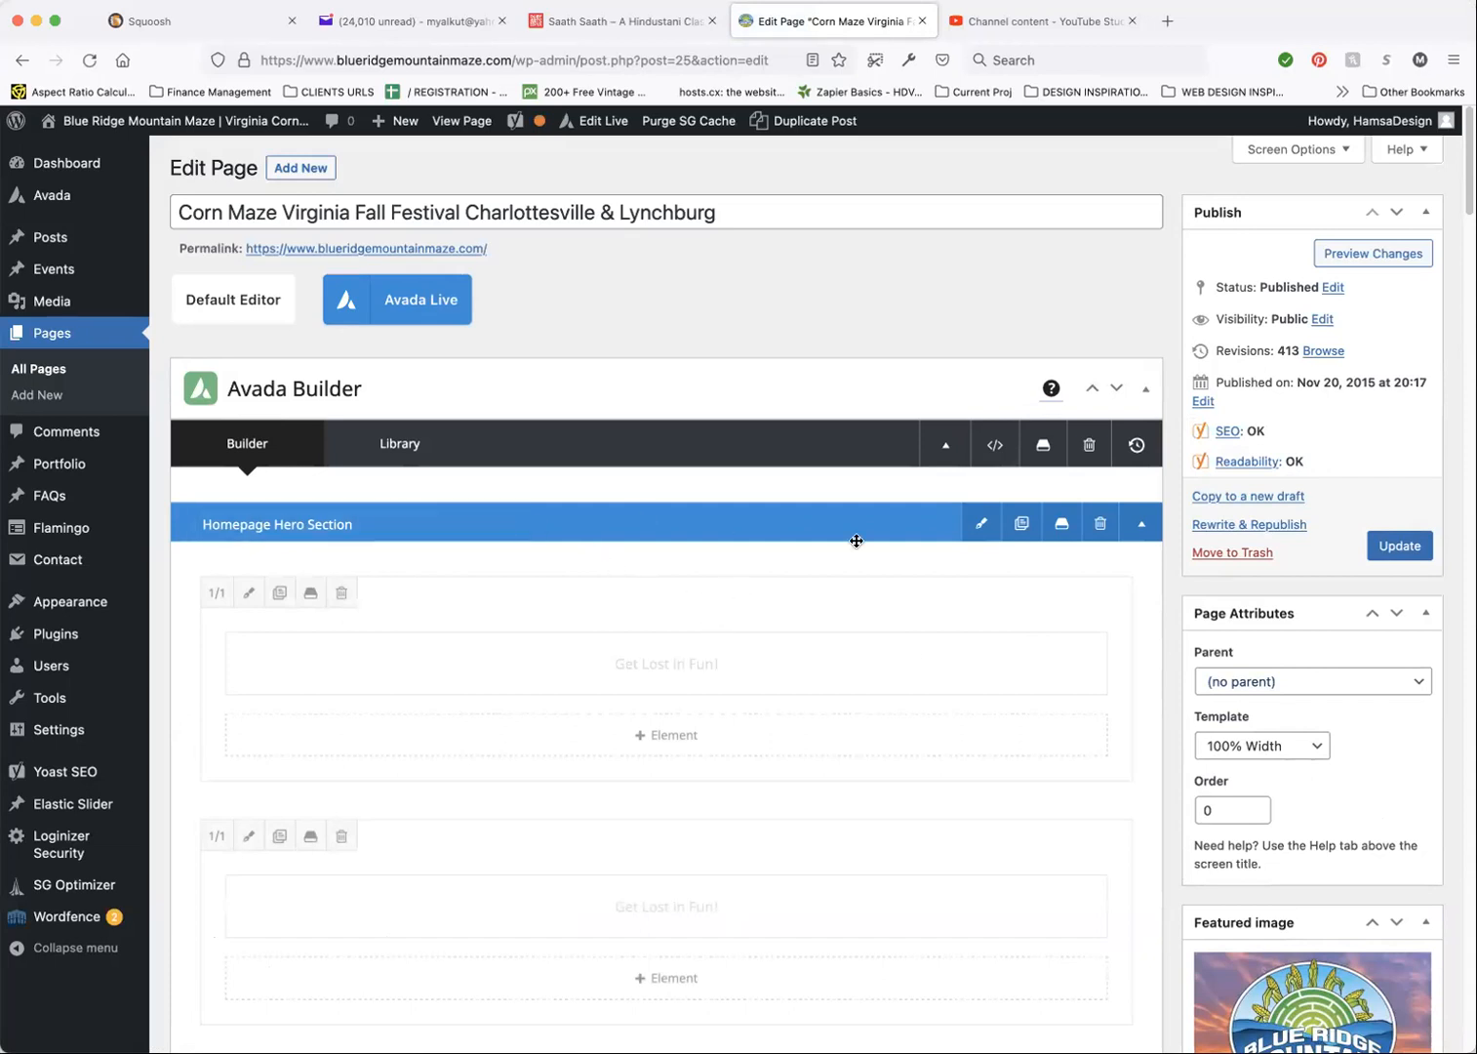
Collapse the Homepage Hero Section and delete the Content Boxes element from the 90% column of the container below it.
scroll(1155, 601, "down", 10)
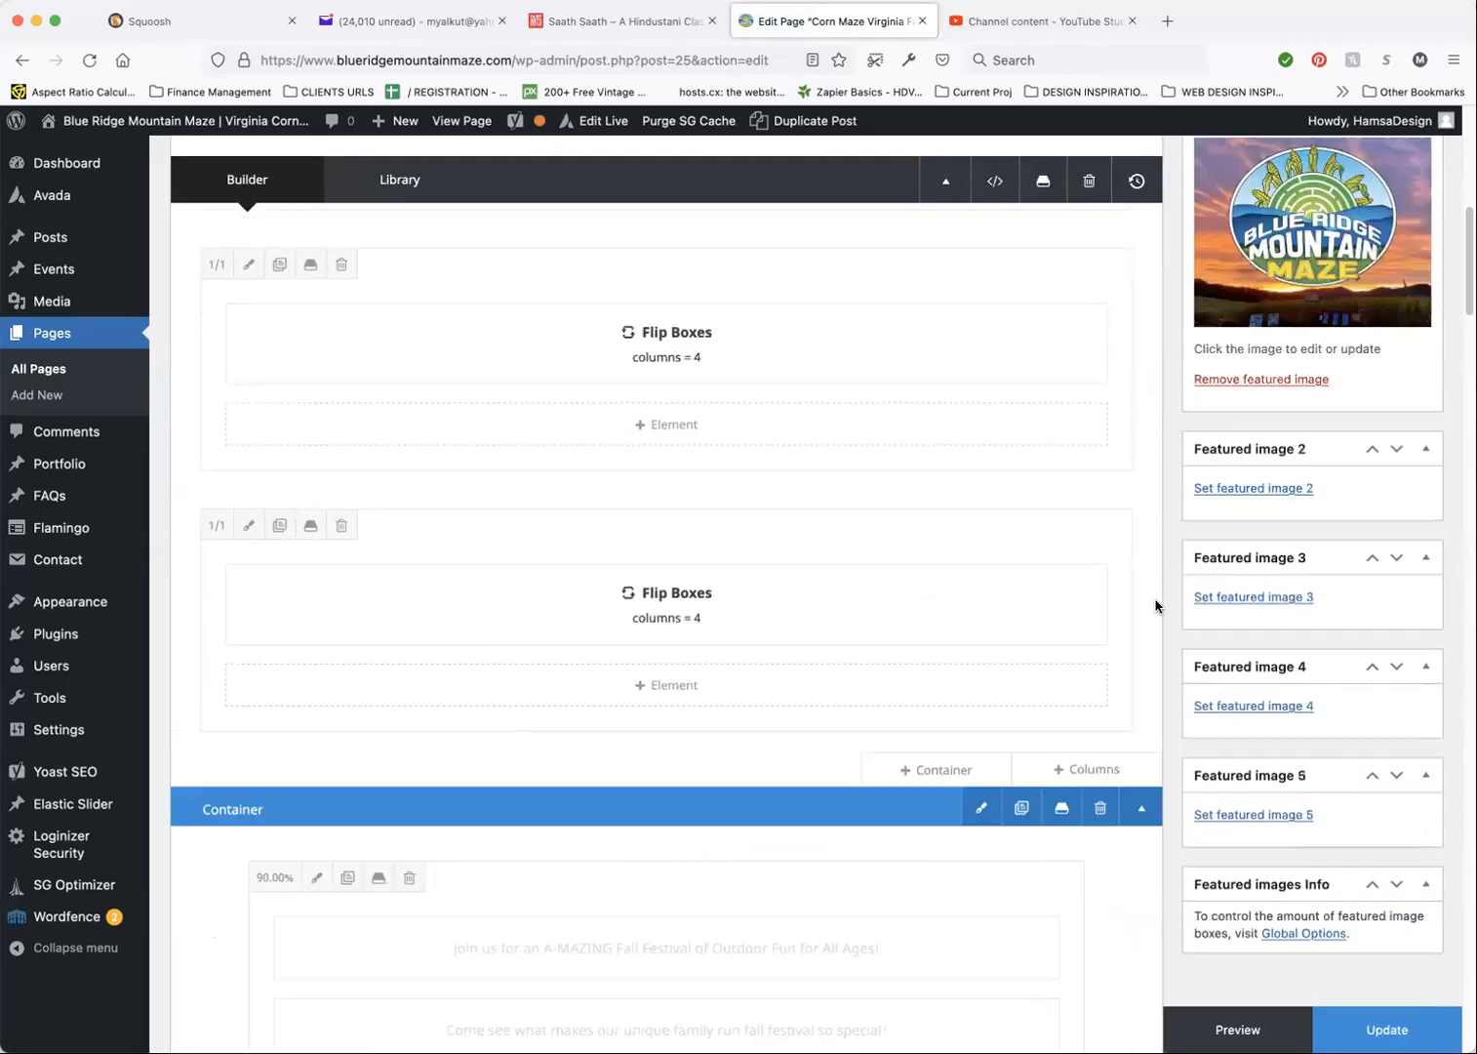
scroll(1155, 603, "up", 10)
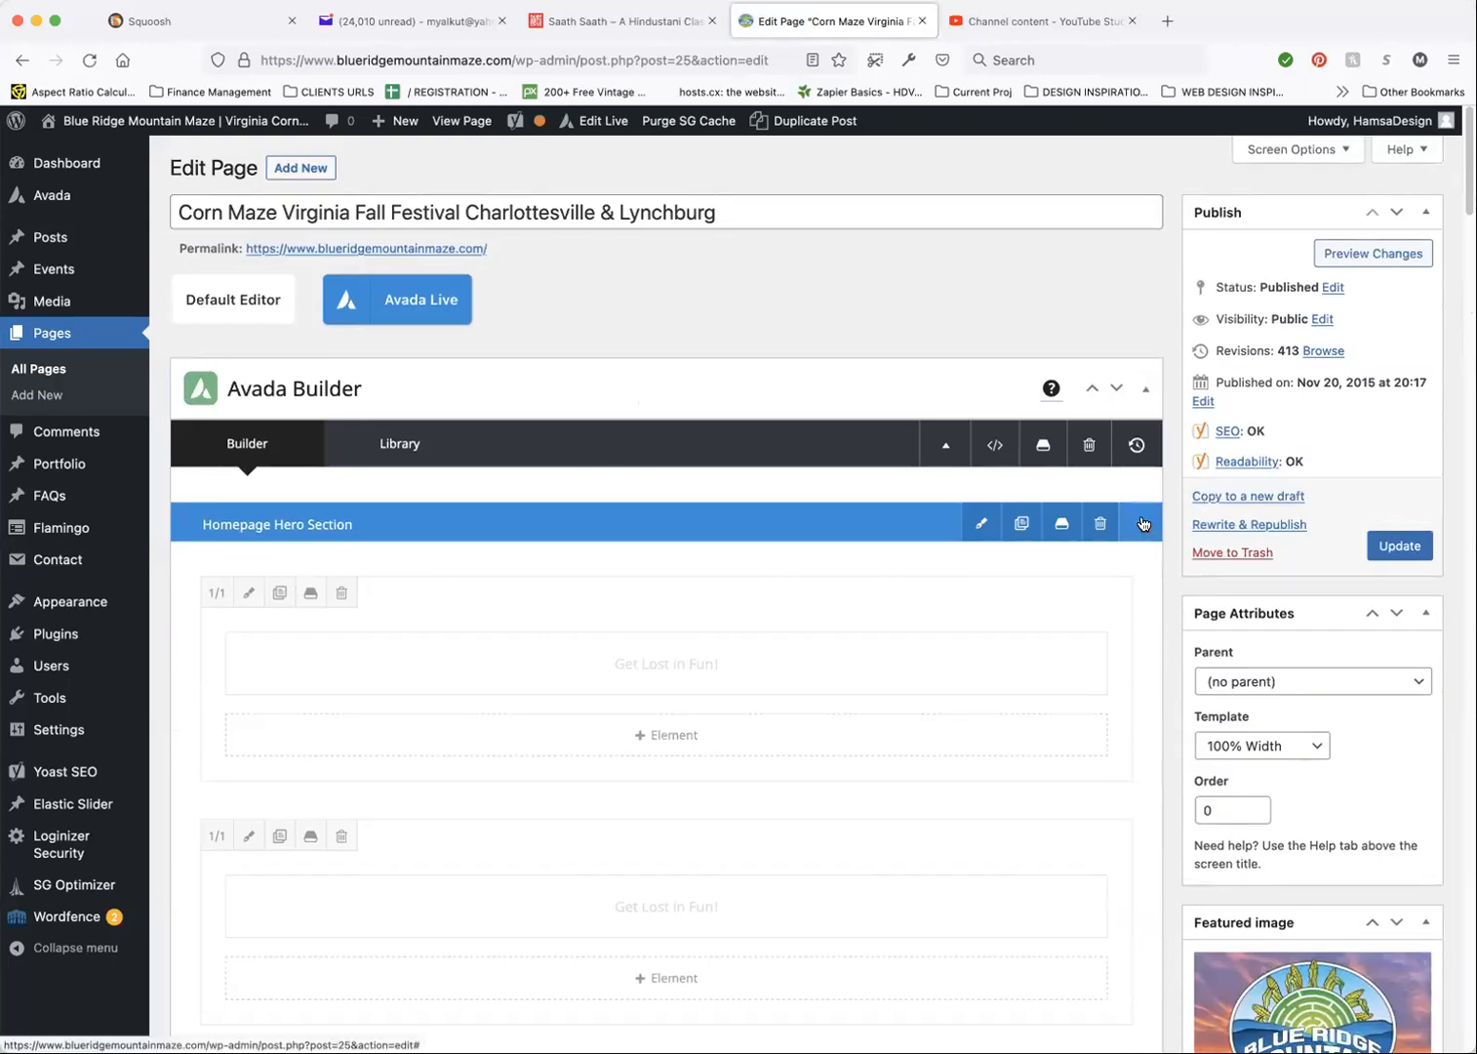
left_click(1144, 524)
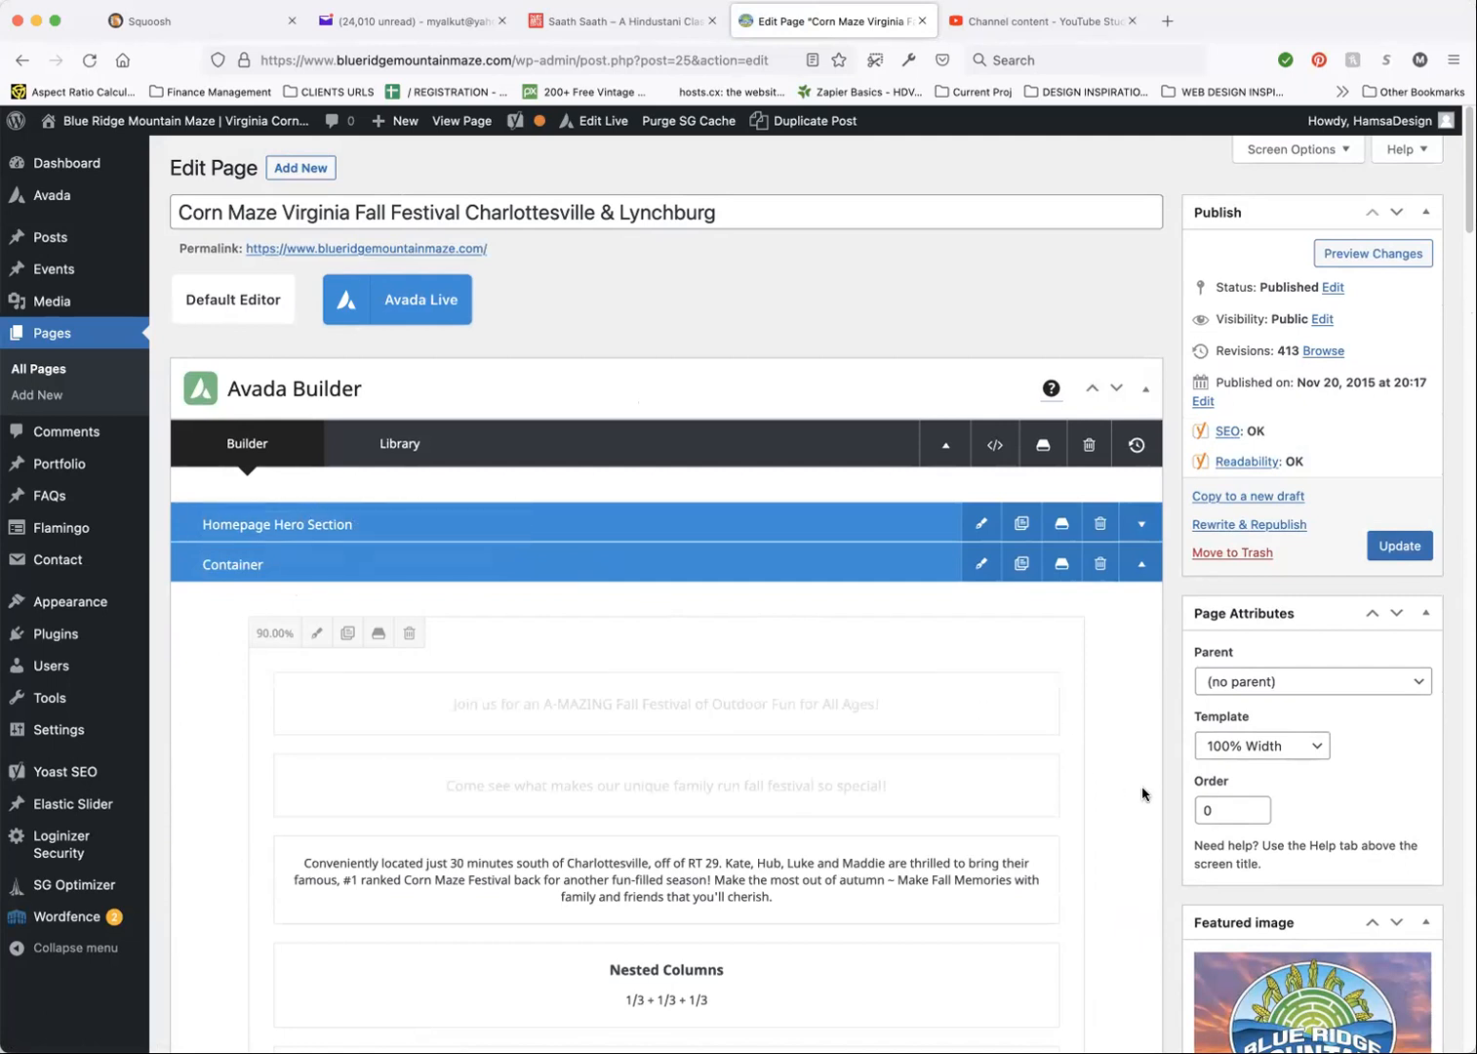
scroll(1148, 889, "down", 5)
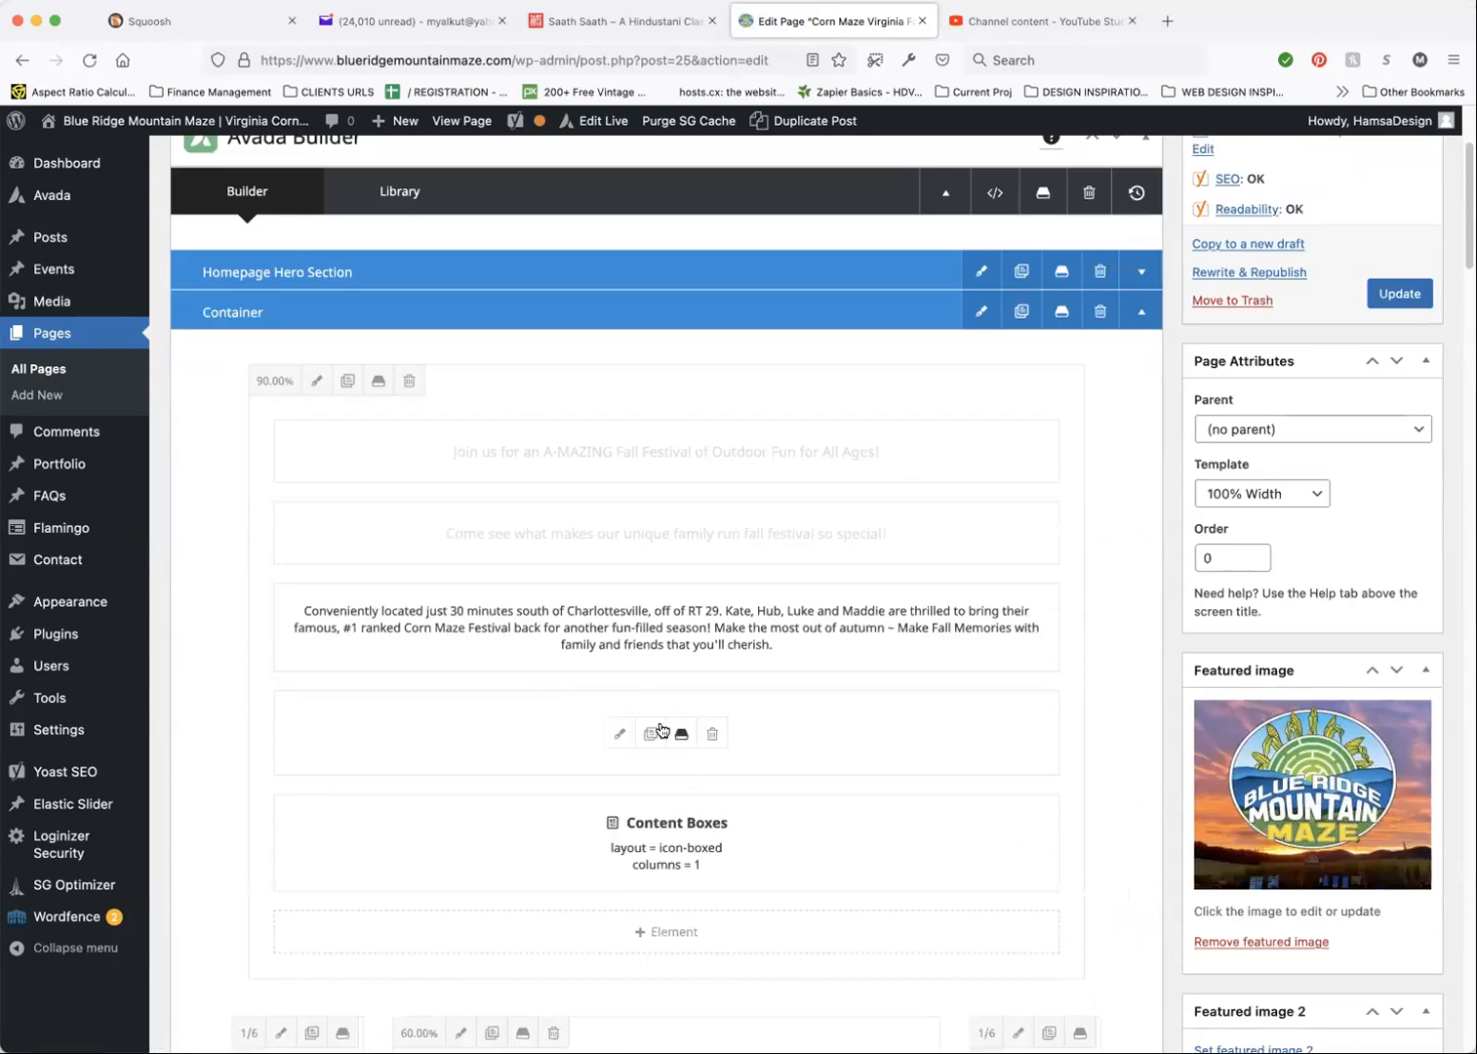
scroll(1135, 888, "down", 1)
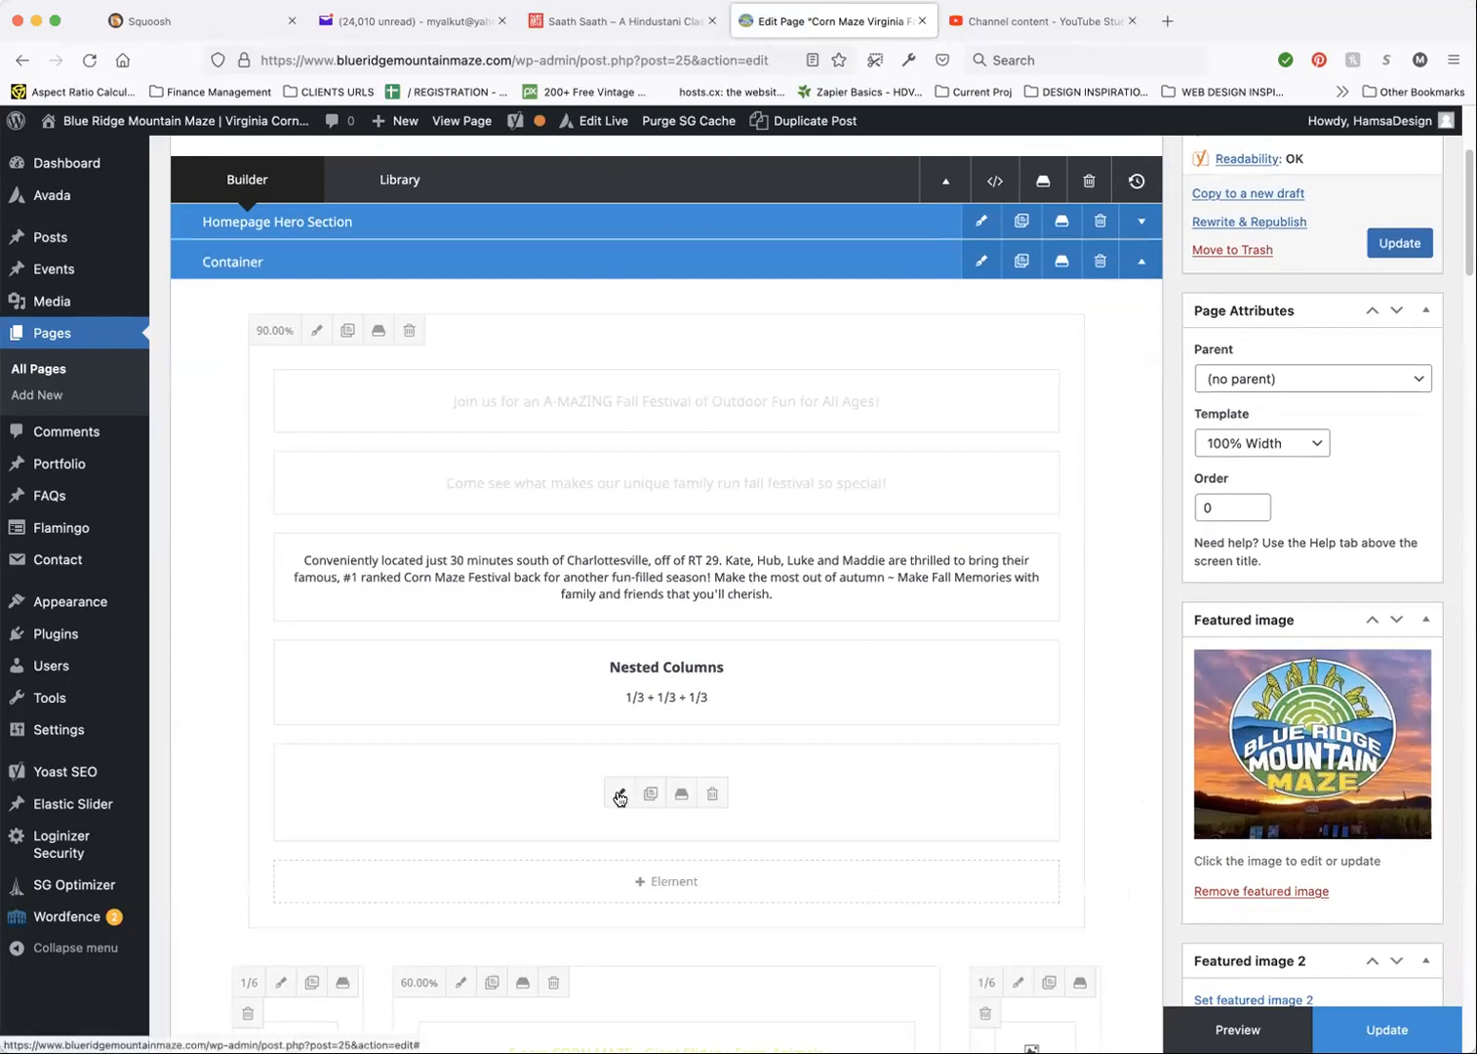
left_click(712, 796)
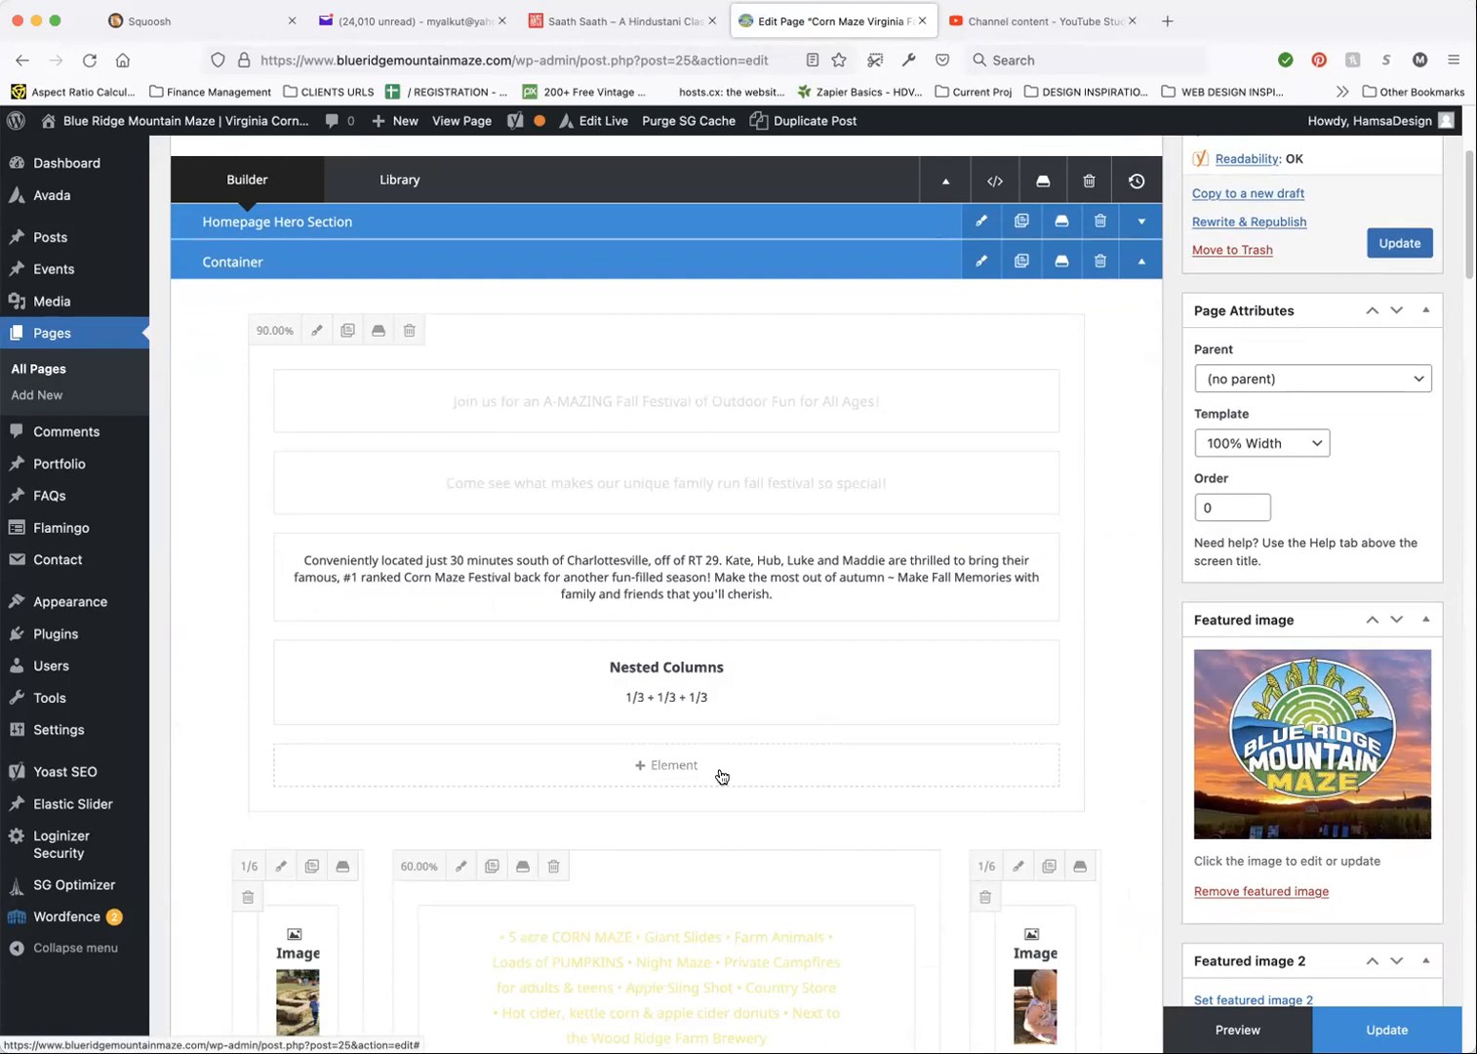
Insert the saved library element CLOSED NOTICE below the nested columns in the 90% column.
left_click(641, 768)
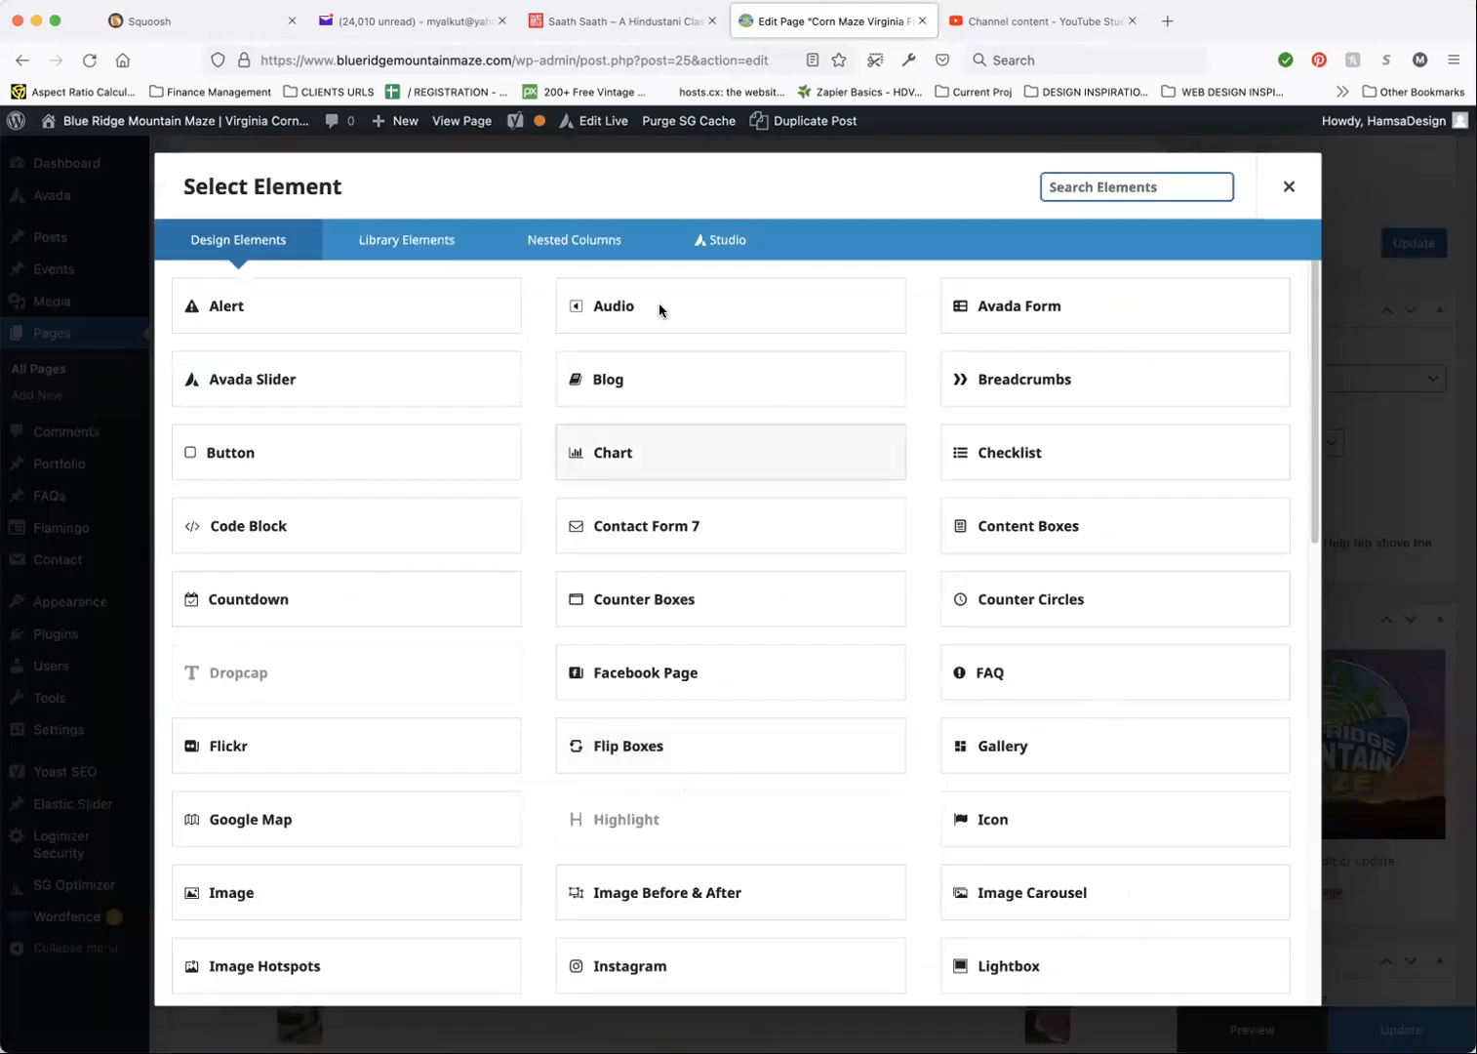
left_click(385, 240)
left_click(328, 315)
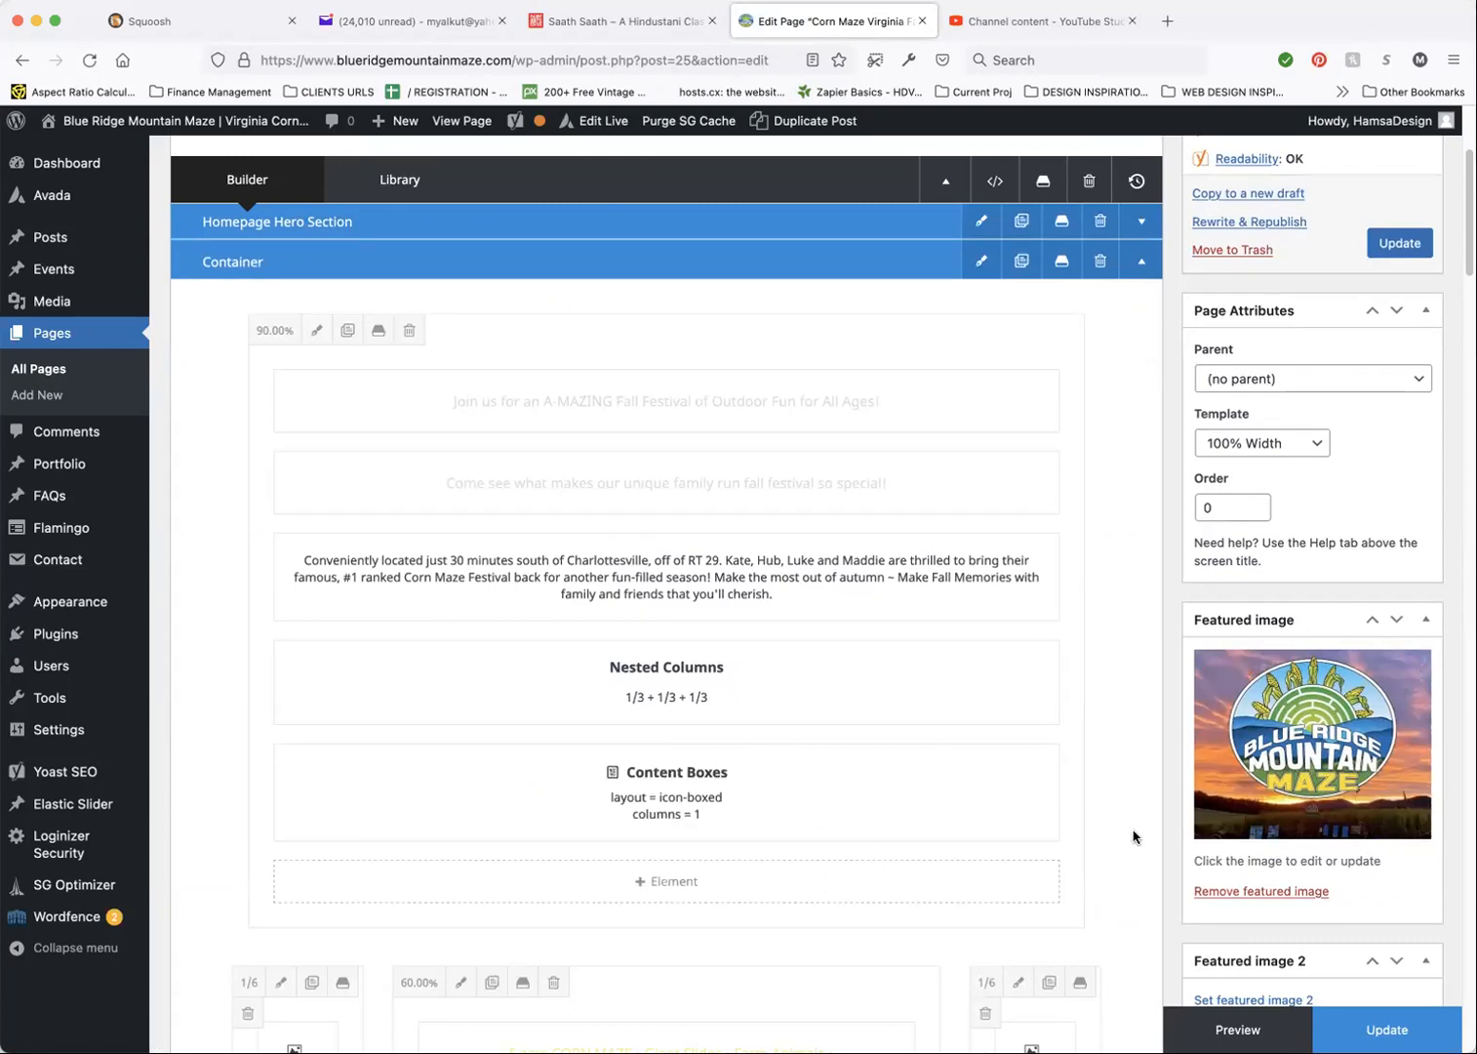
Open the CLOSED DUE TO WEATHER item of the Content Boxes element, review its content text, and close both dialogs without saving.
left_click(627, 798)
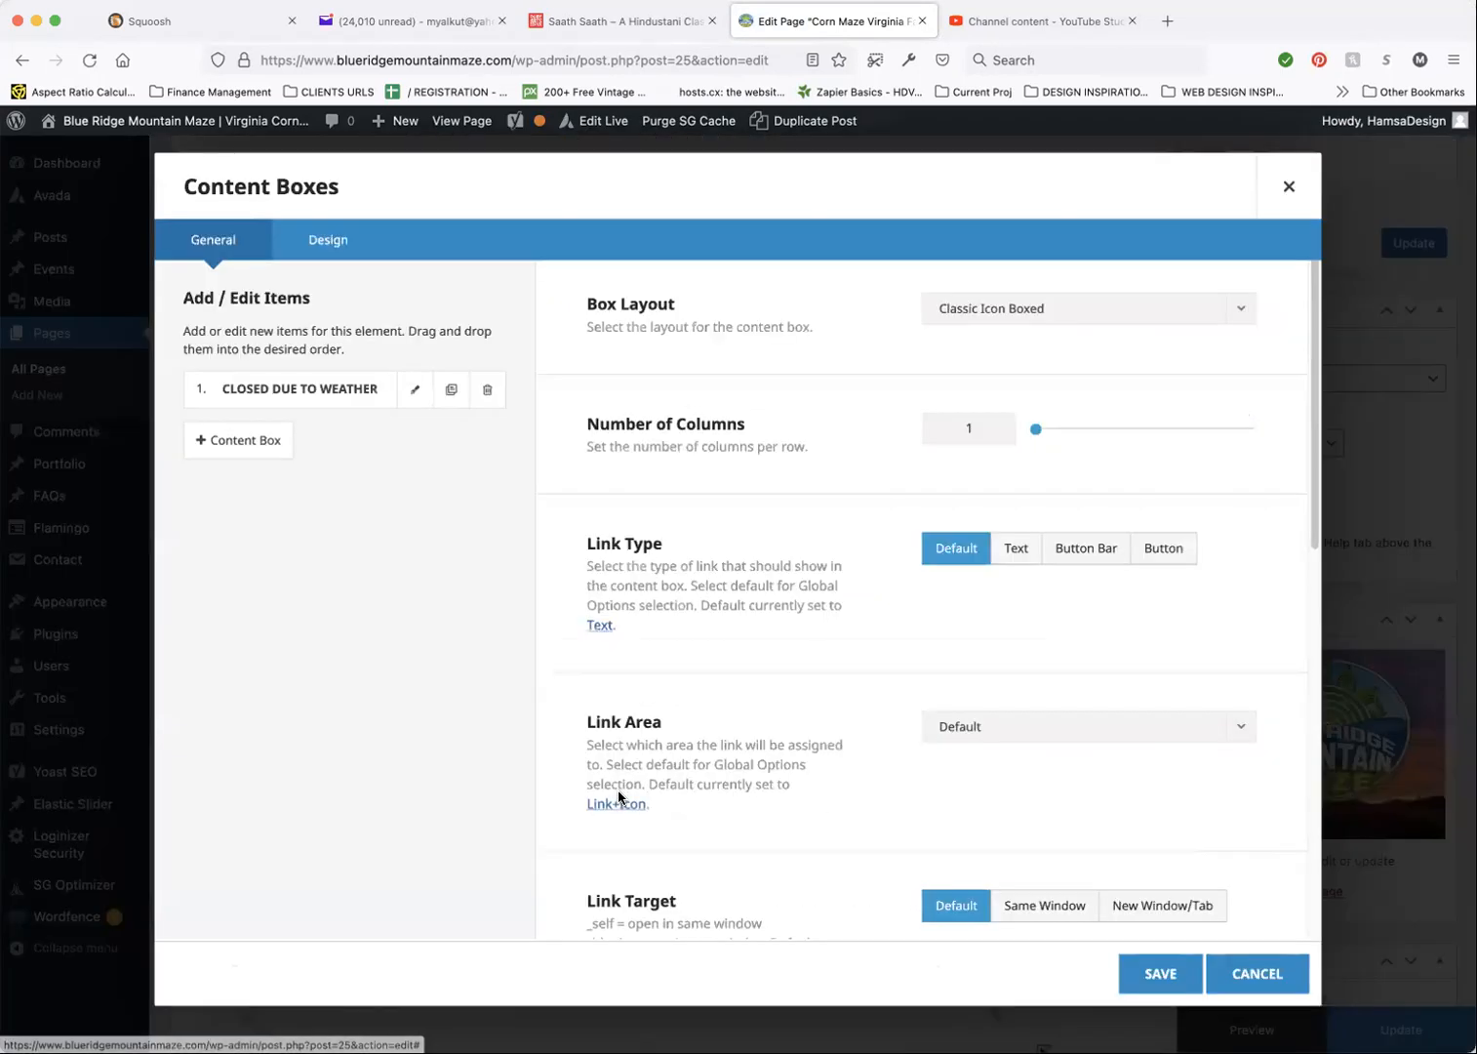
left_click(415, 389)
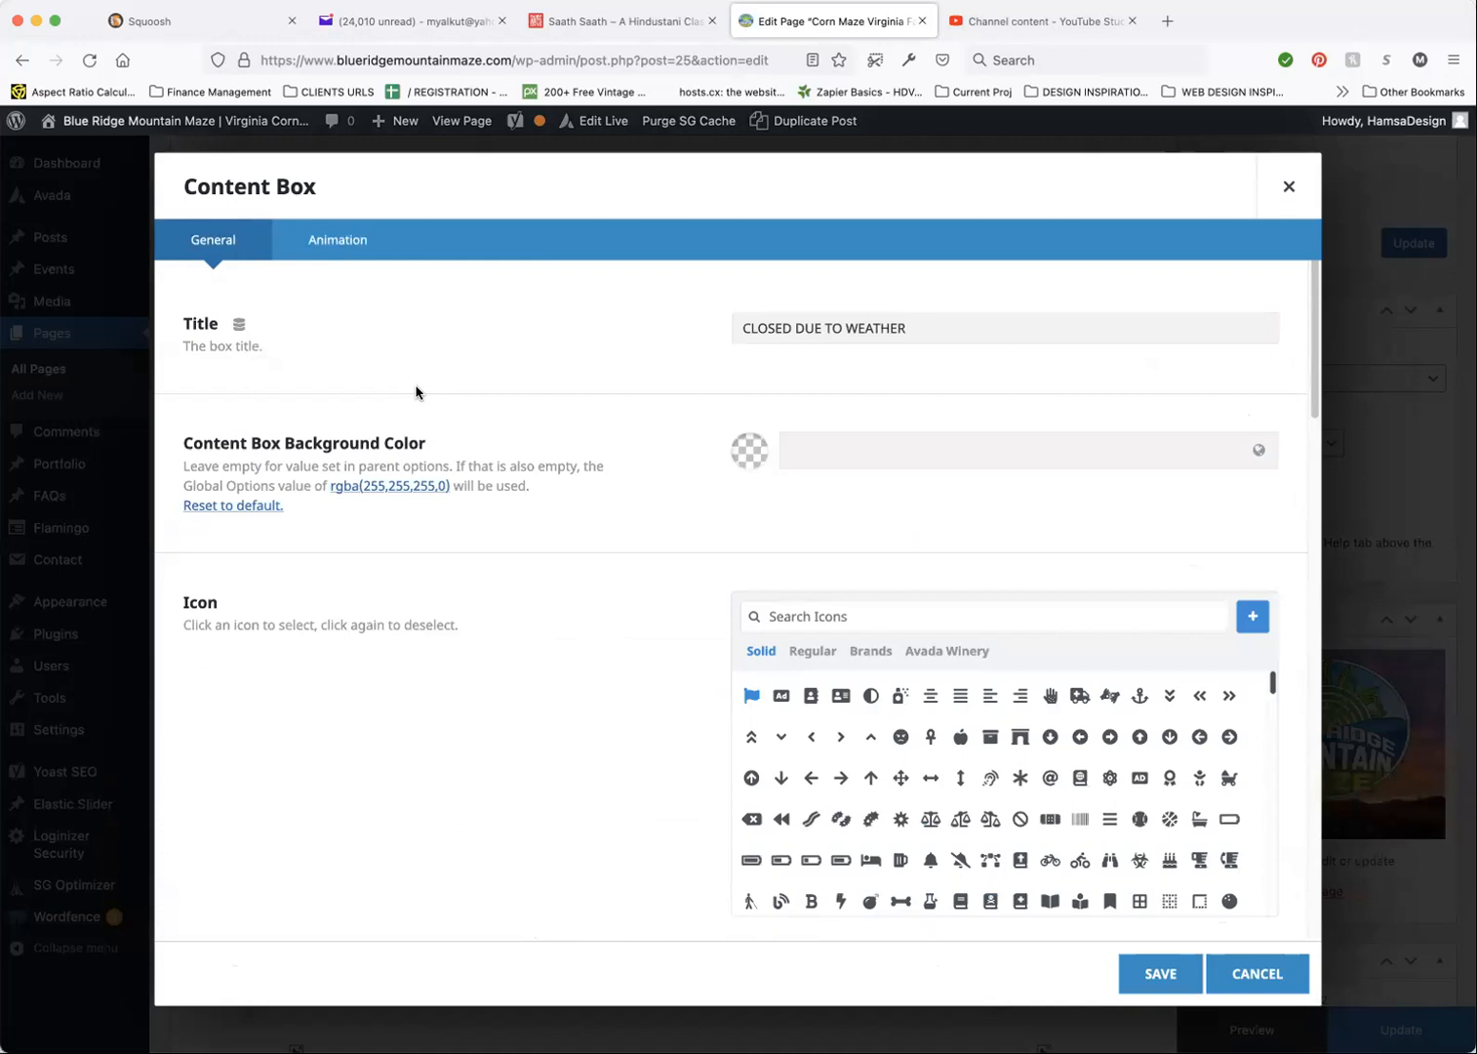
scroll(1269, 584, "down", 15)
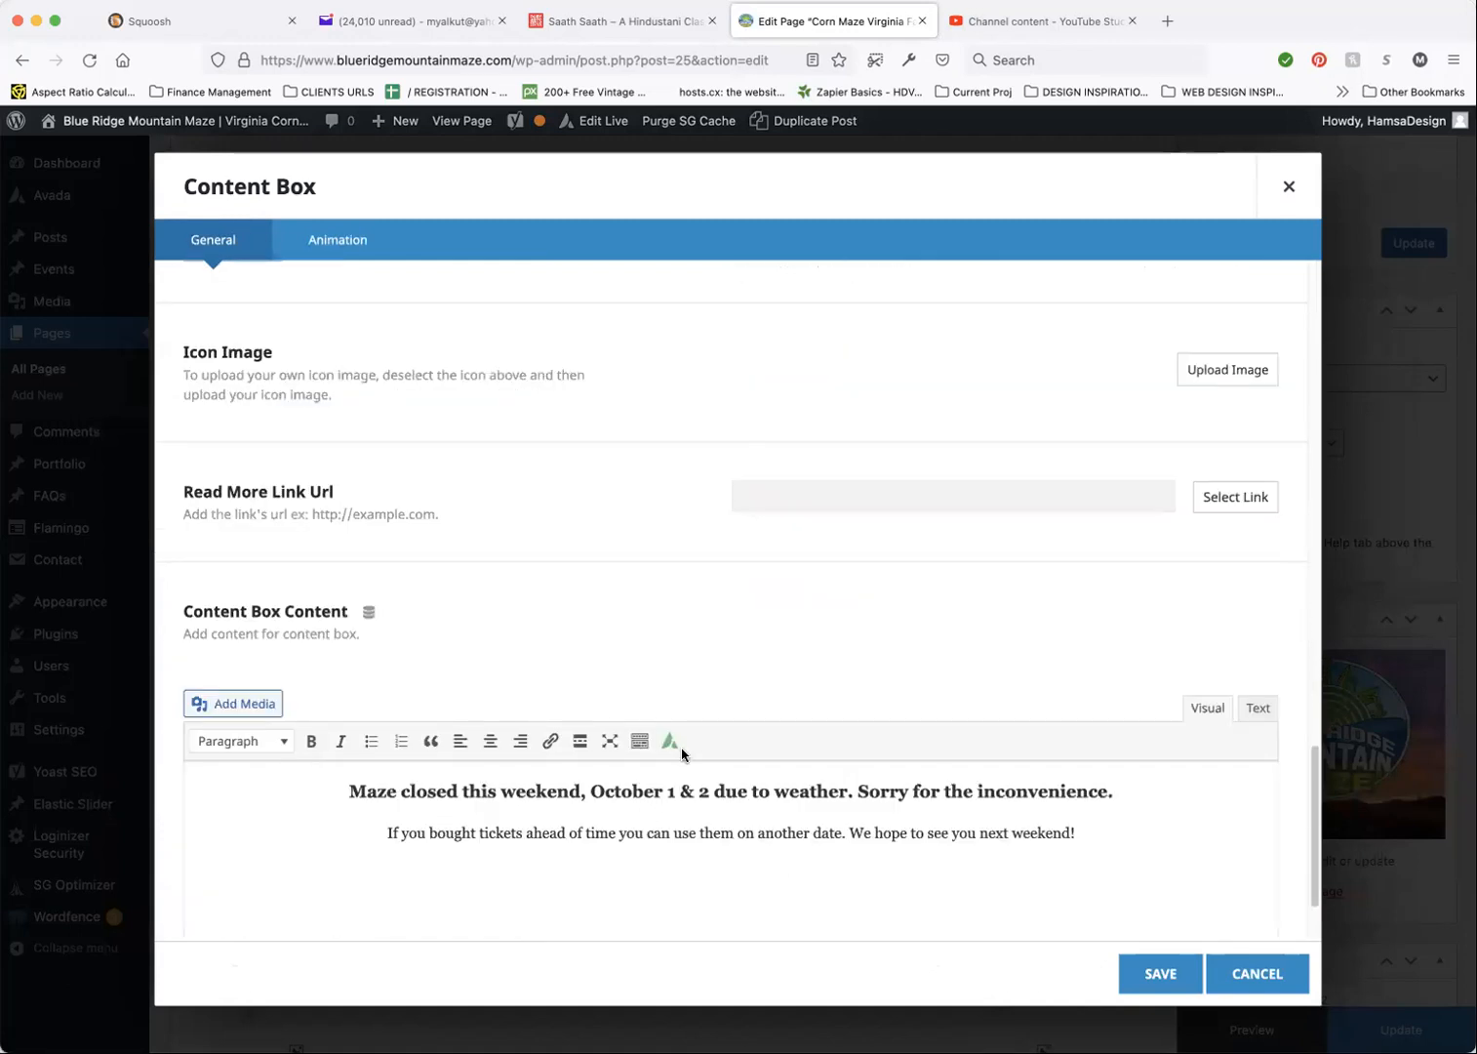
scroll(703, 712, "down", 2)
left_click(1261, 975)
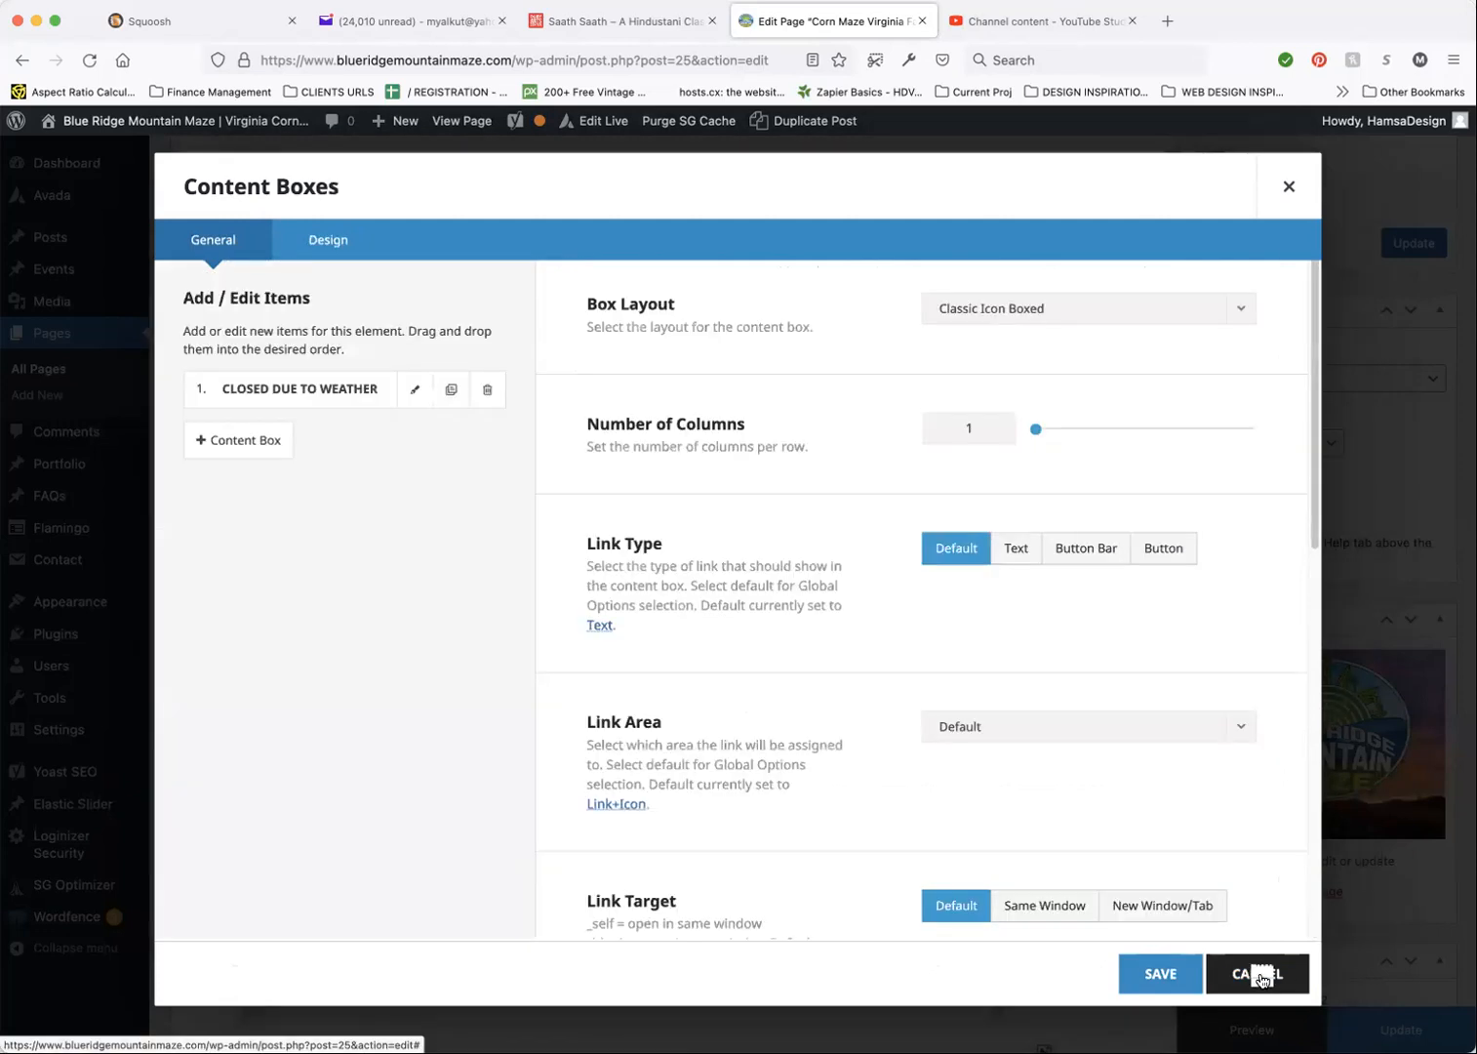
left_click(1259, 976)
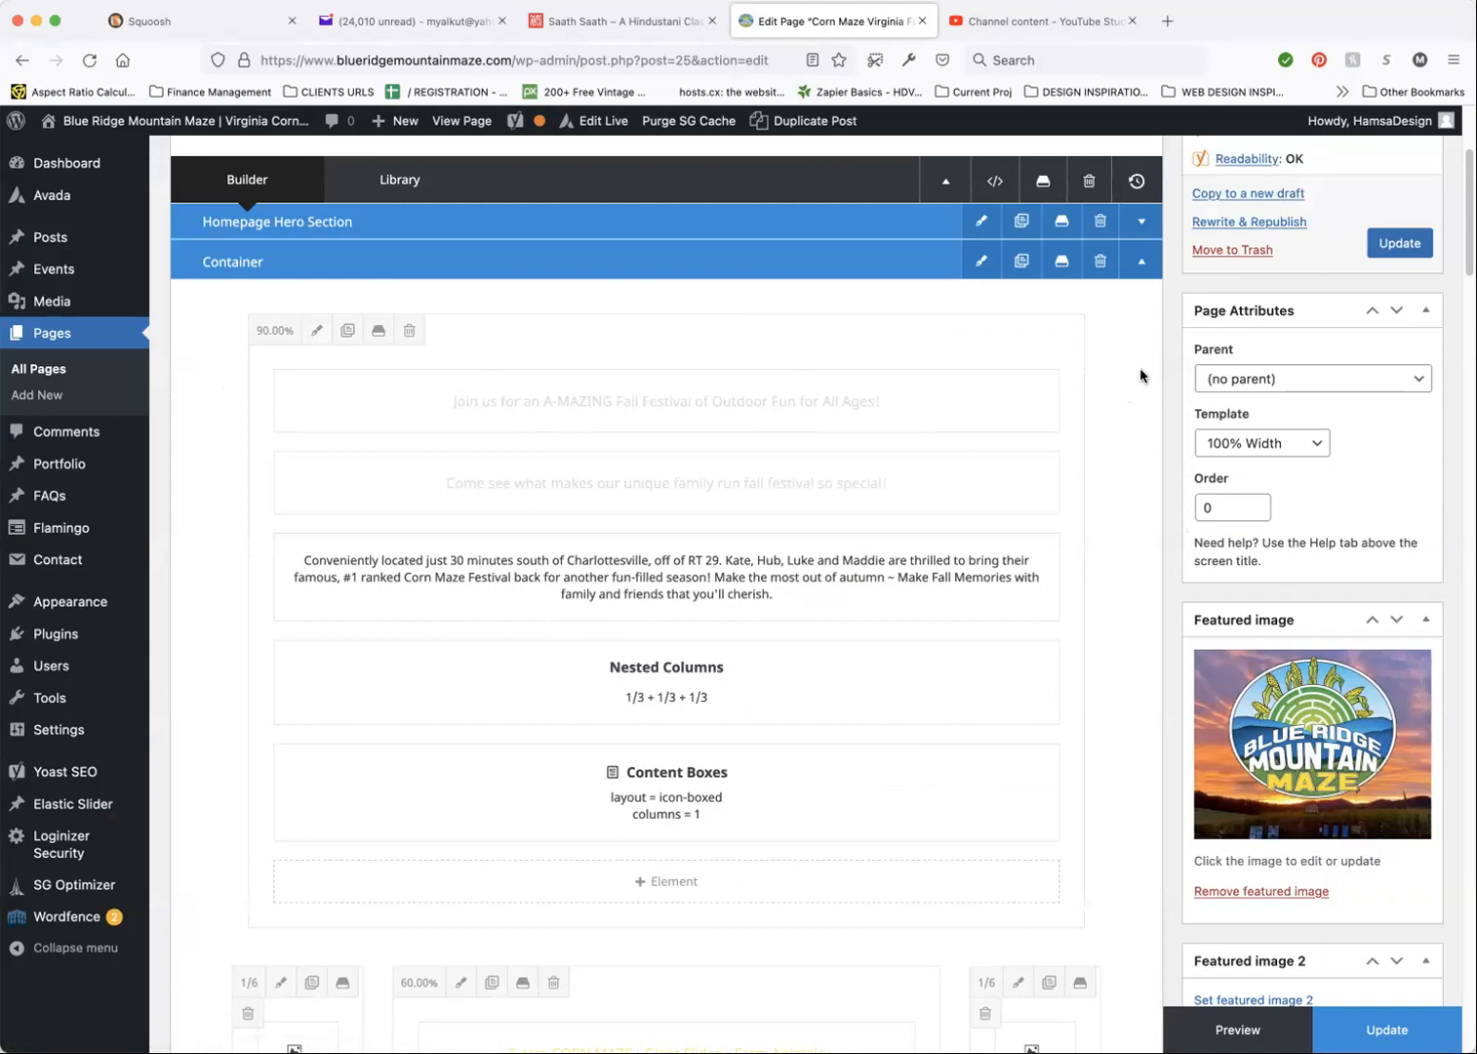
Open the website's live home page and check the weather-closure notice below the Tickets and Find Us buttons.
left_click(163, 121)
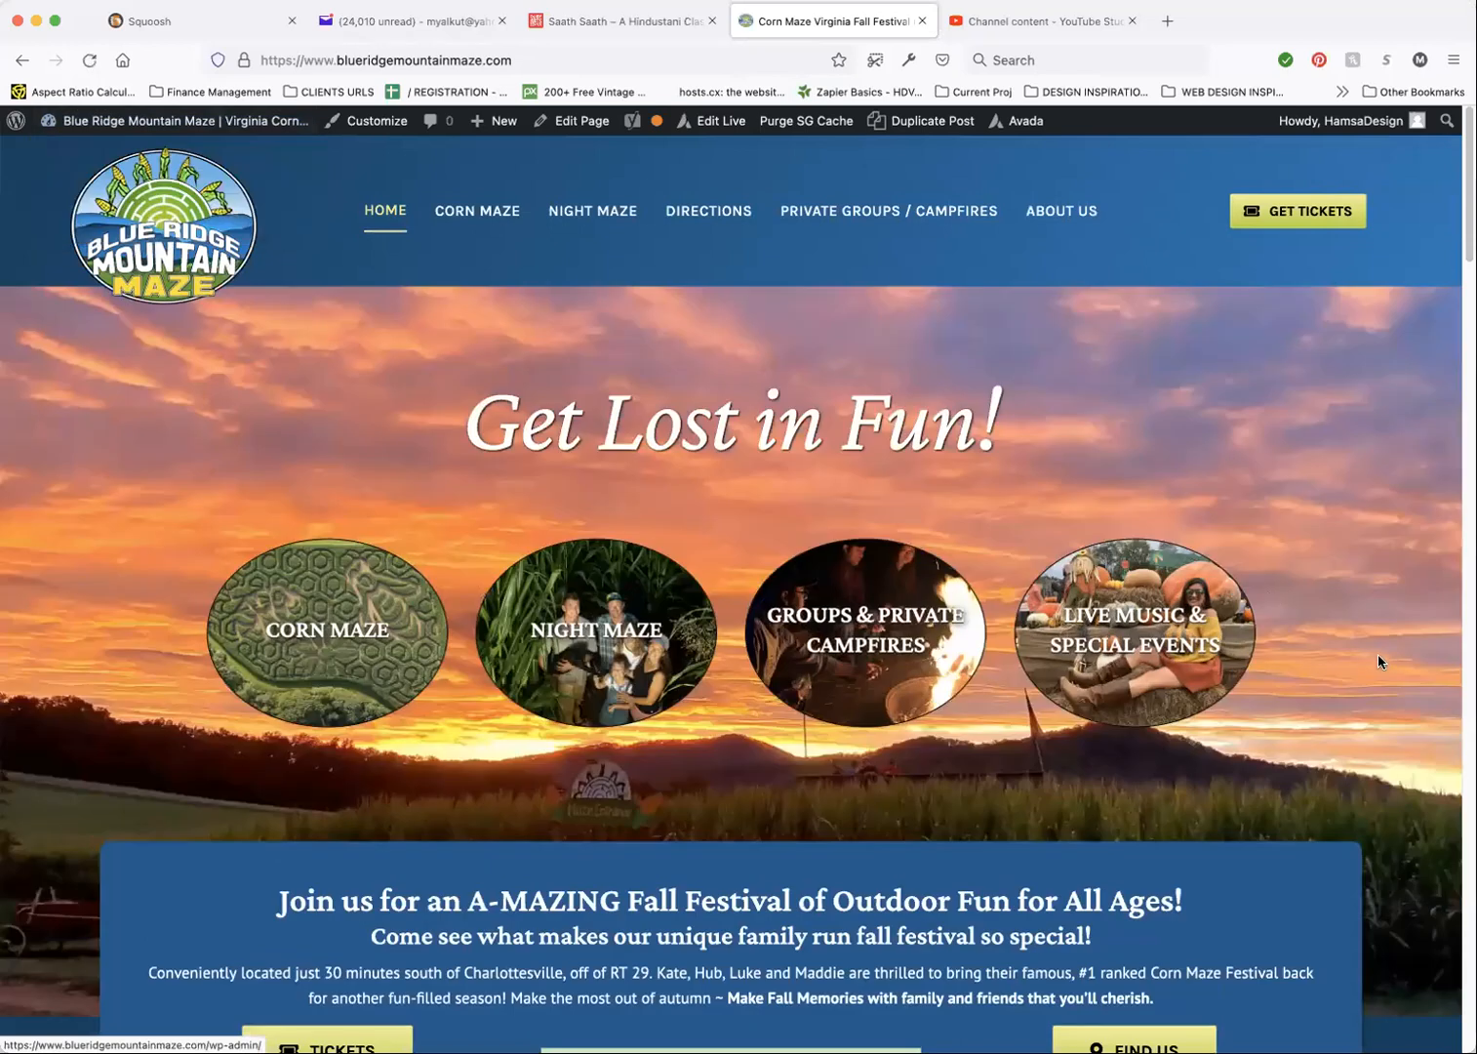
scroll(1382, 667, "down", 3)
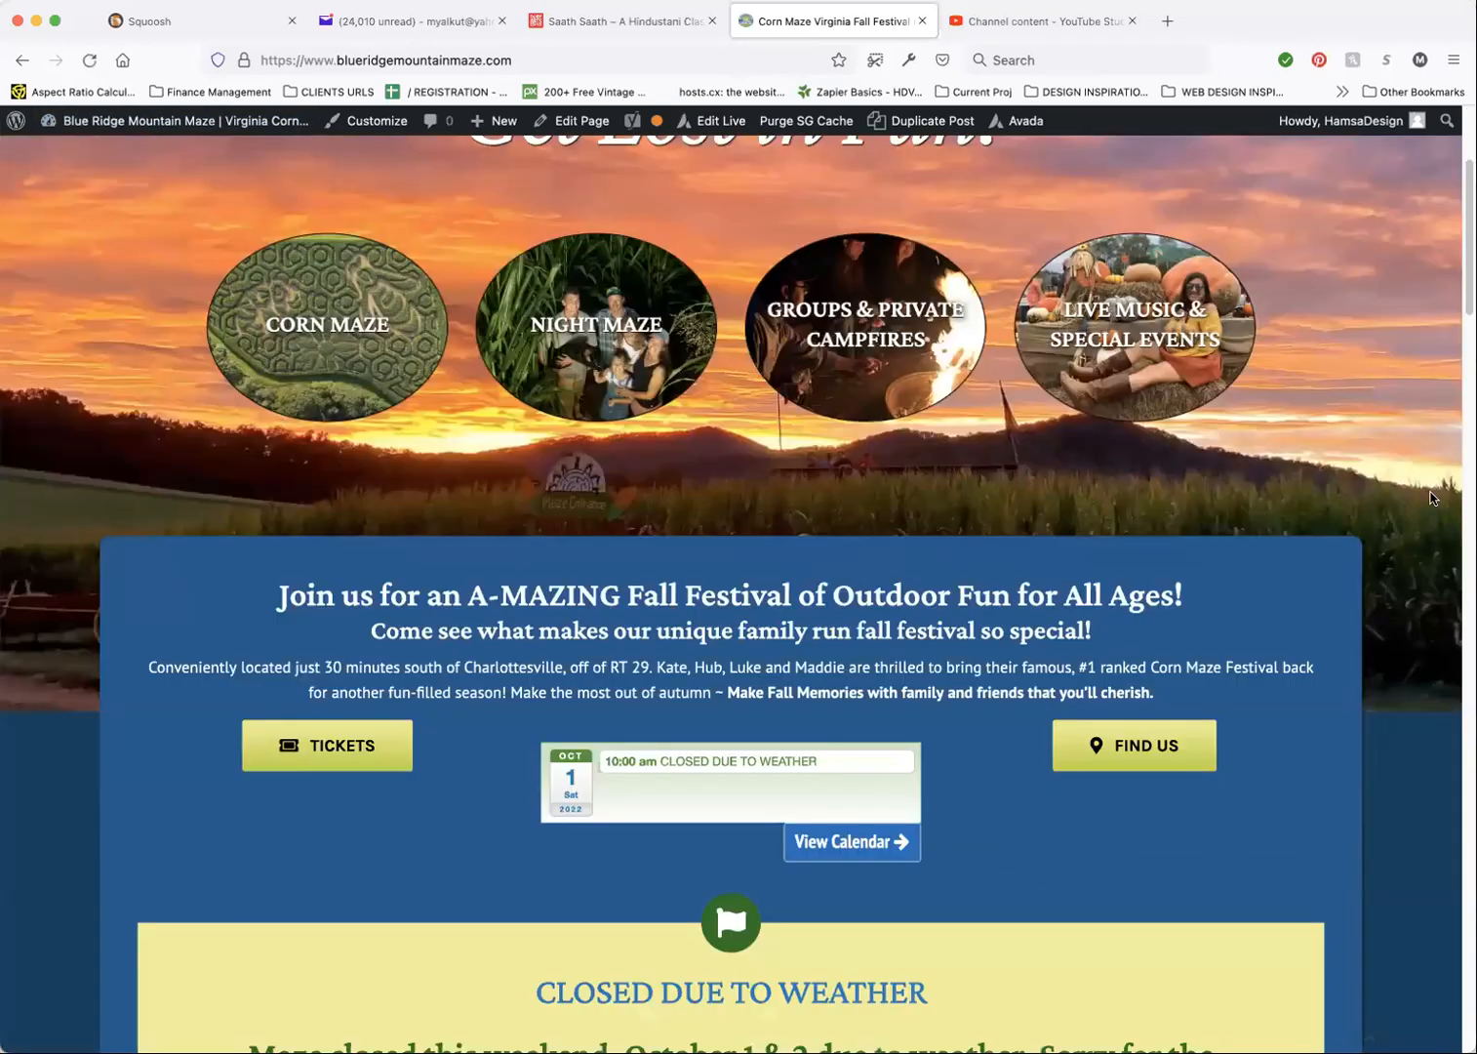
scroll(1398, 407, "down", 3)
scroll(1397, 542, "up", 4)
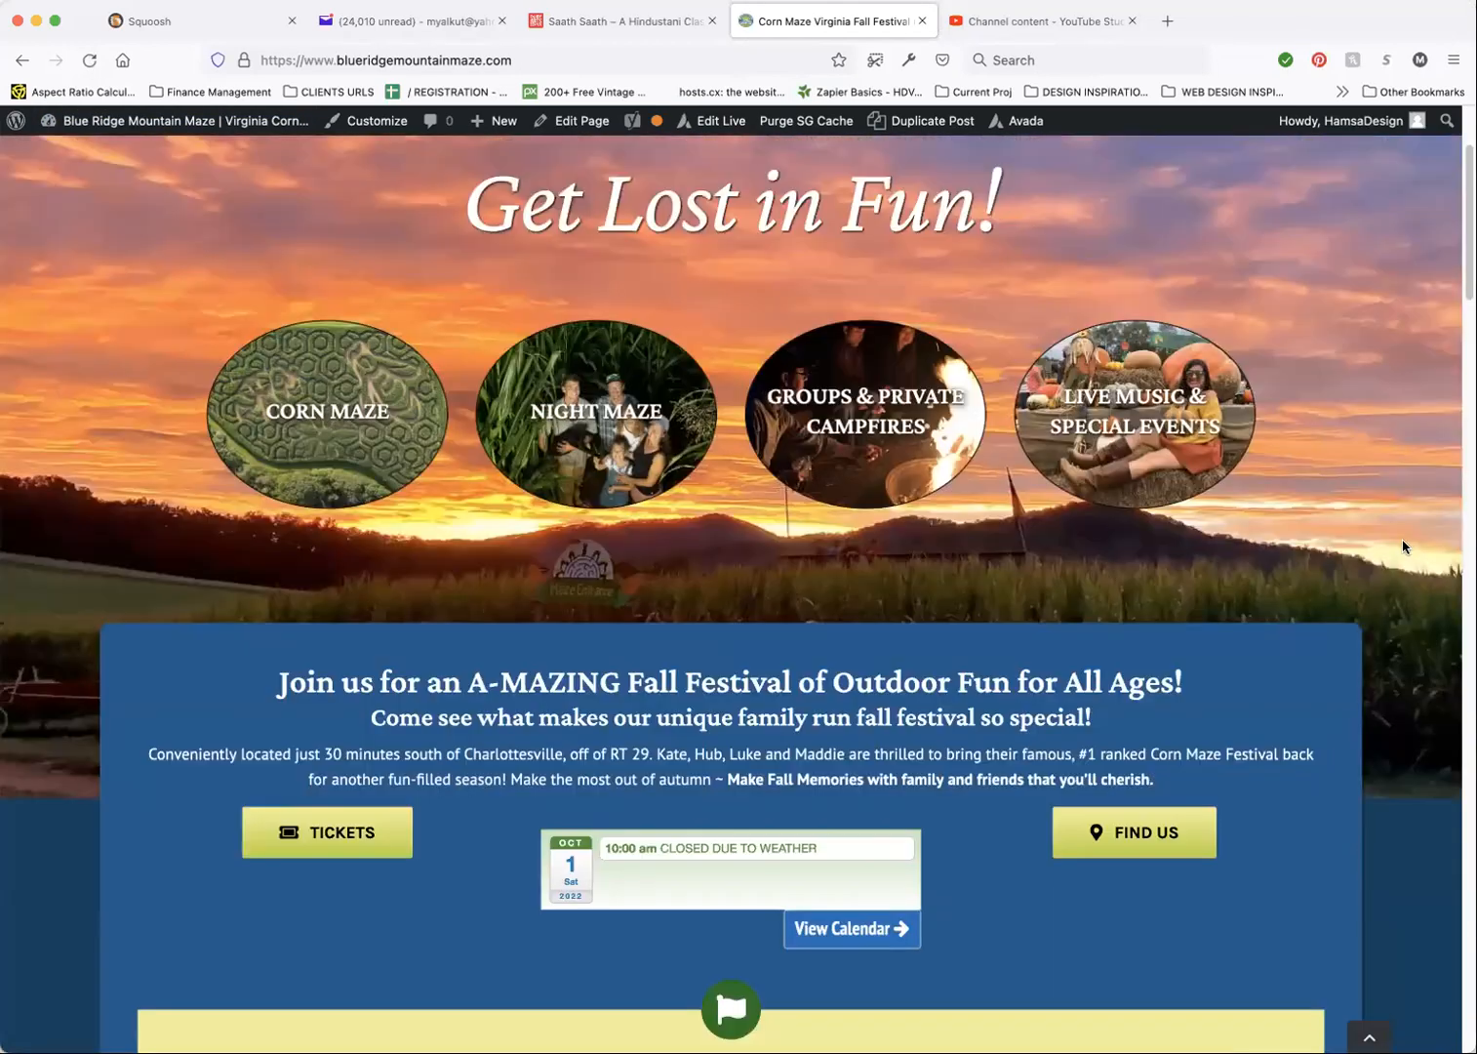
scroll(1378, 600, "down", 1)
scroll(1356, 488, "down", 1)
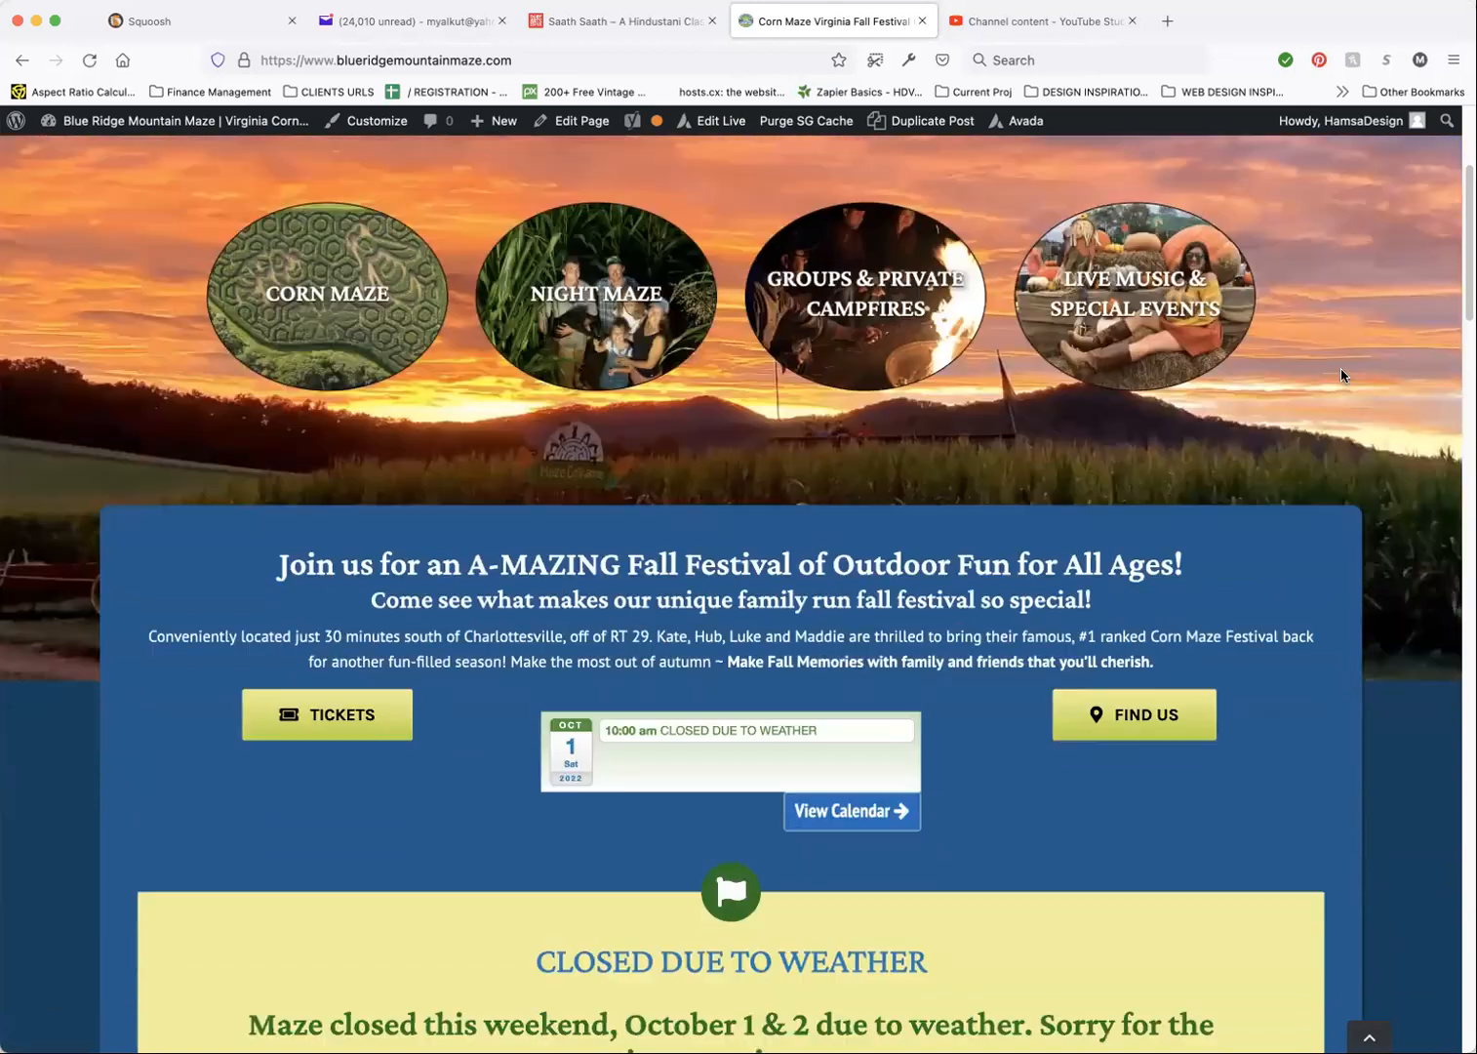